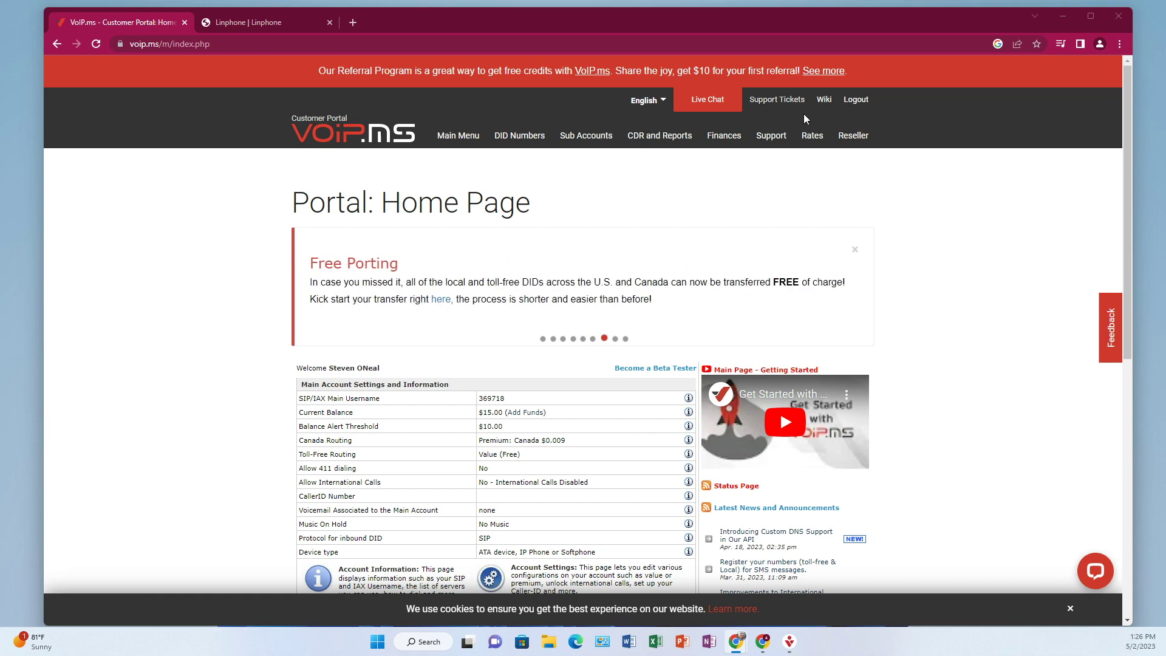
Step: Go to the Order DID(s) page under the DID Numbers menu
{"action": "mouse_move", "coordinate": [738, 146]}
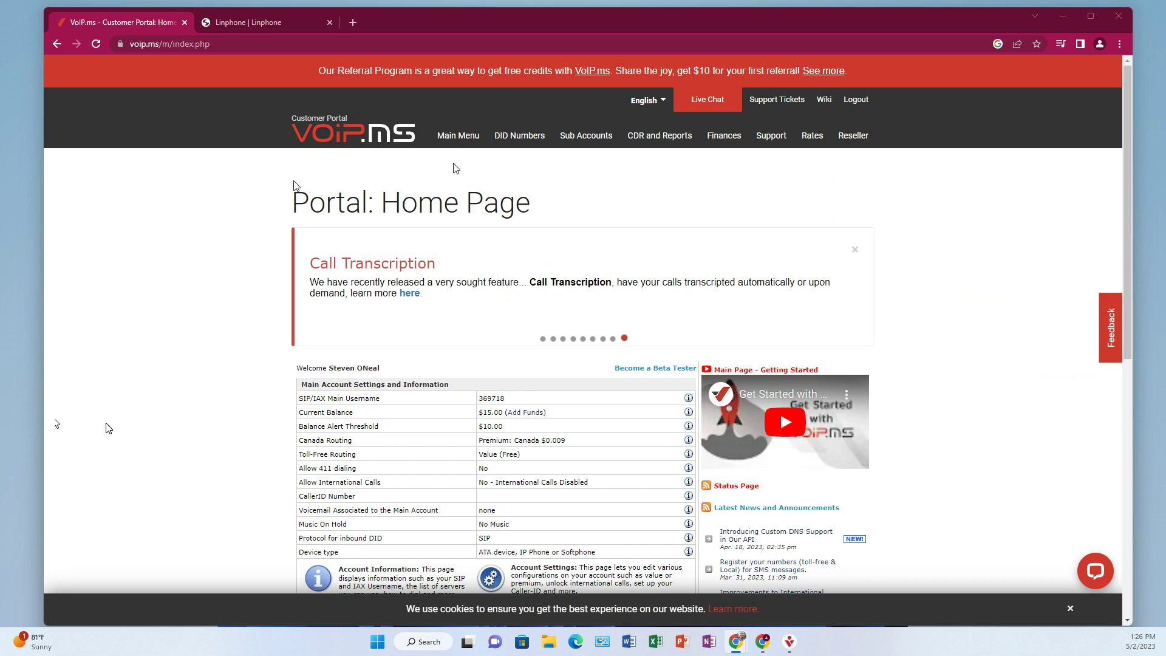
{"action": "left_click", "coordinate": [458, 137]}
{"action": "left_click", "coordinate": [516, 138]}
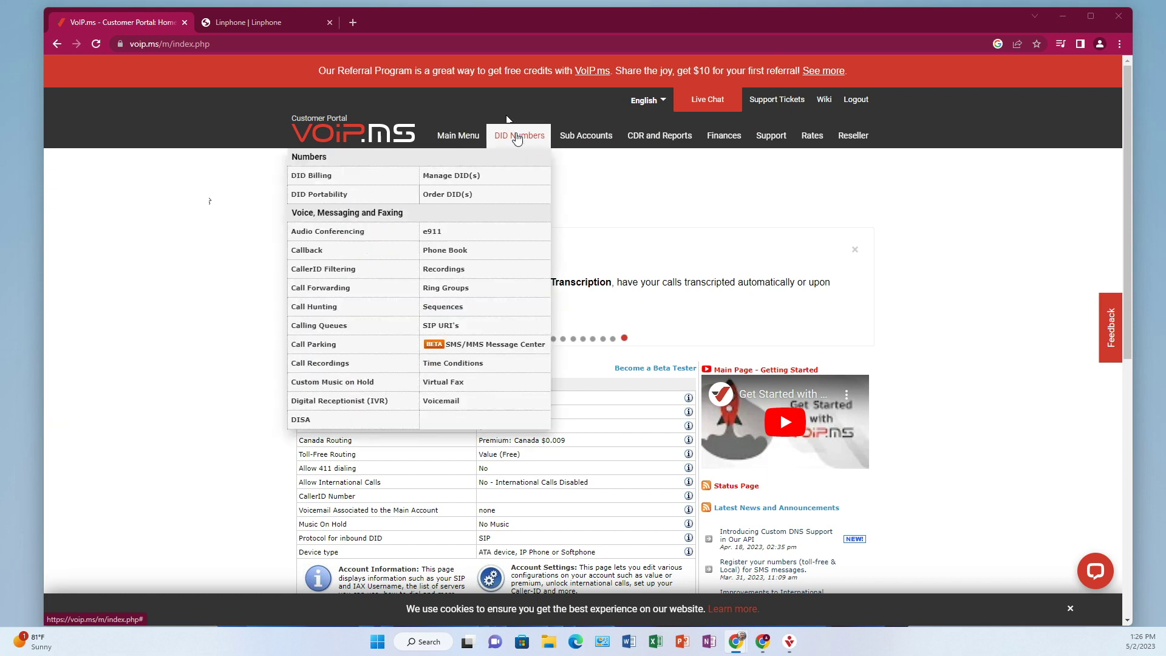
{"action": "left_click", "coordinate": [442, 195]}
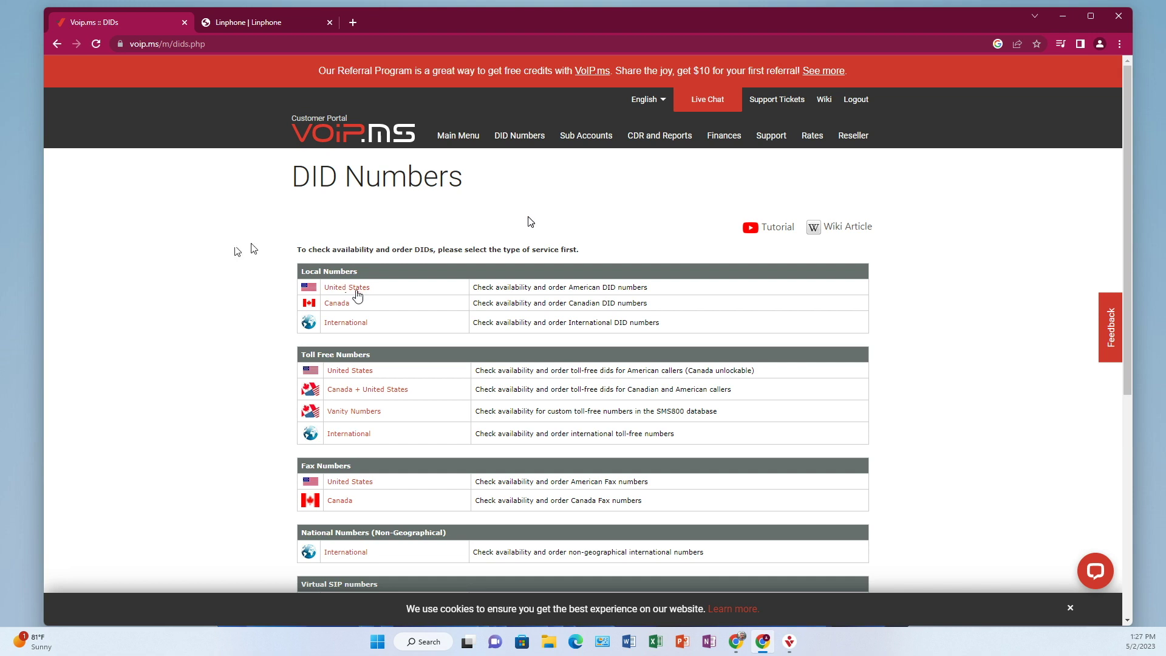
Step: Choose United States local numbers and set the number search to STARTS WITH
{"action": "left_click", "coordinate": [357, 289]}
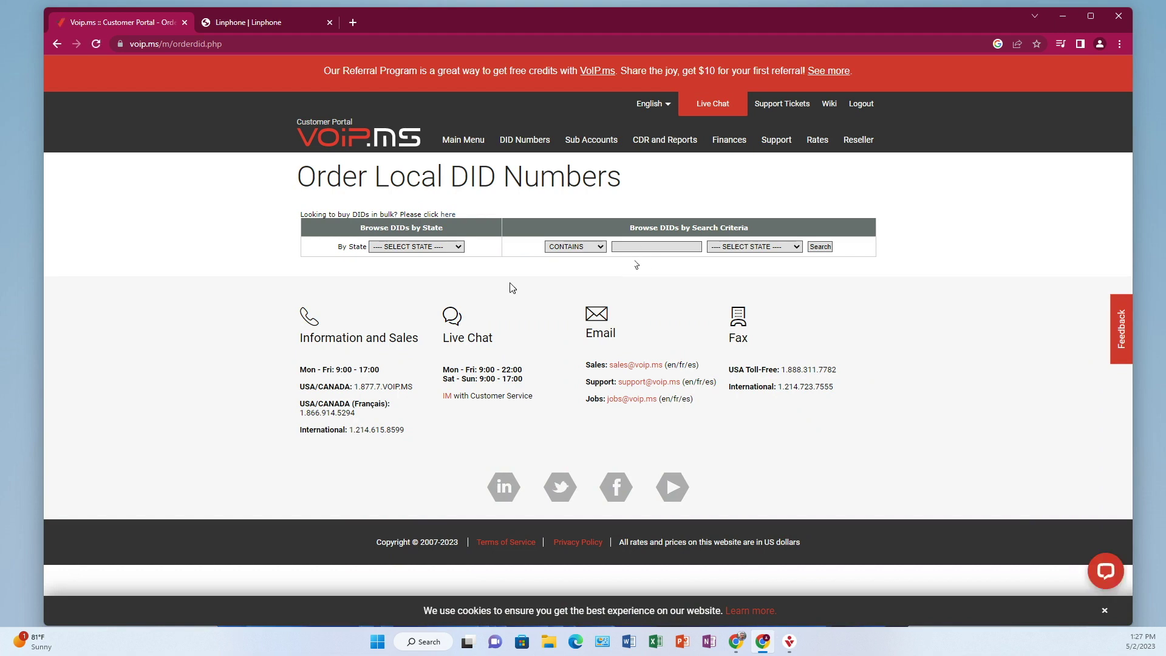
{"action": "left_click", "coordinate": [637, 248]}
{"action": "left_click", "coordinate": [601, 248]}
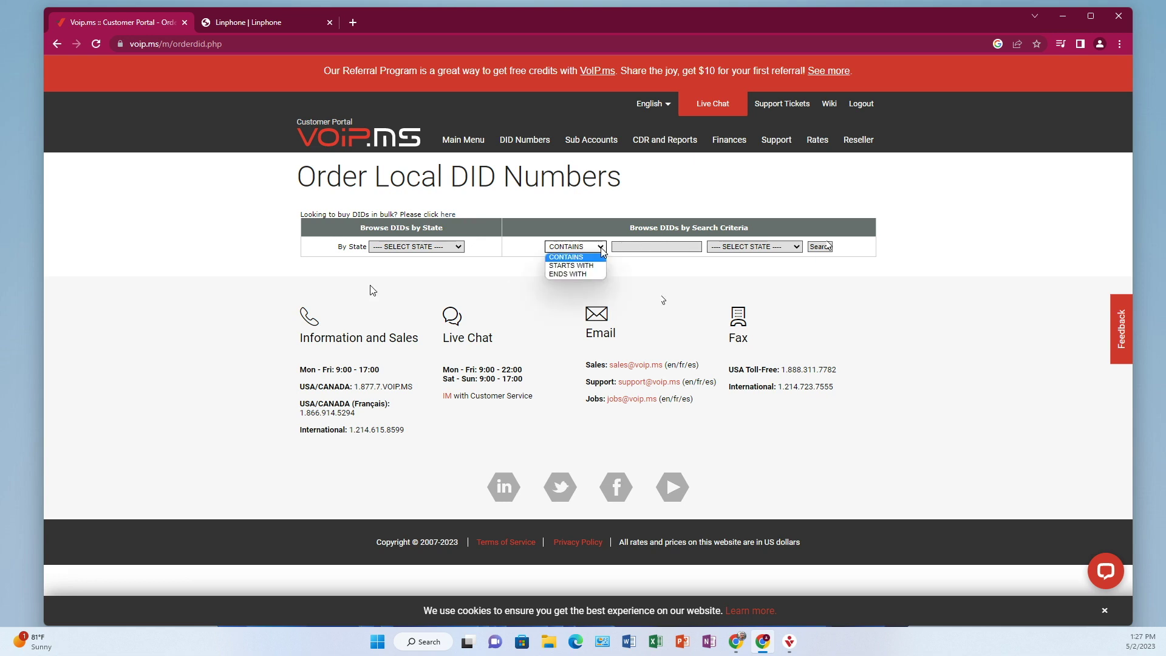
{"action": "left_click", "coordinate": [571, 265]}
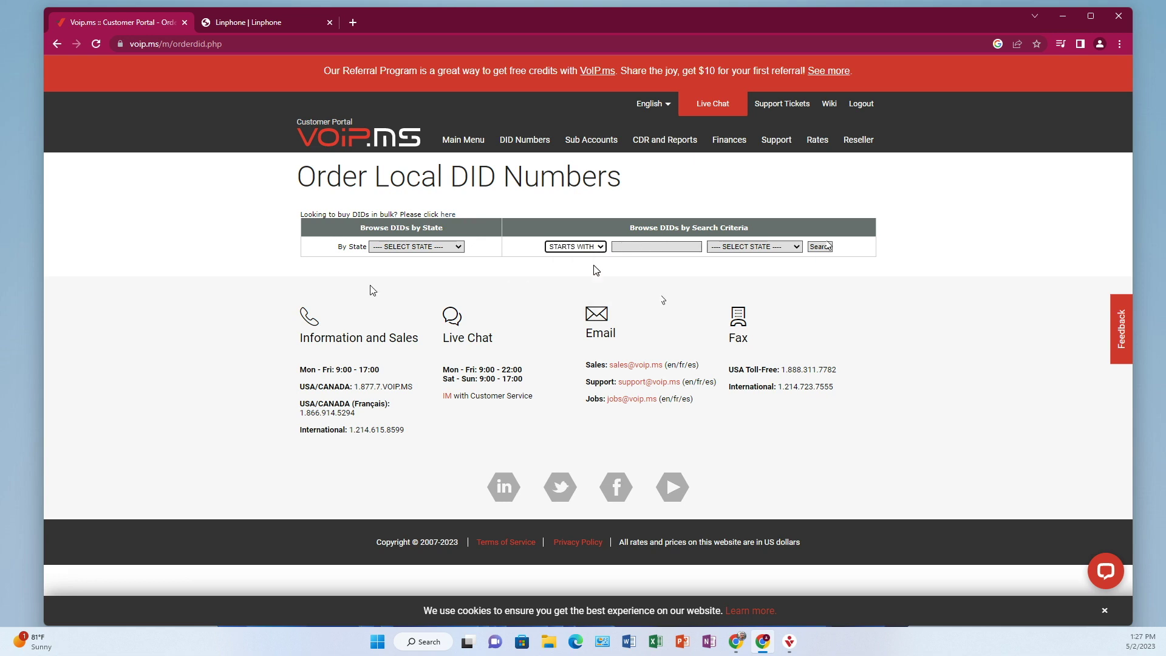
Step: Search for numbers starting with 321 in FLORIDA
{"action": "left_click", "coordinate": [629, 247]}
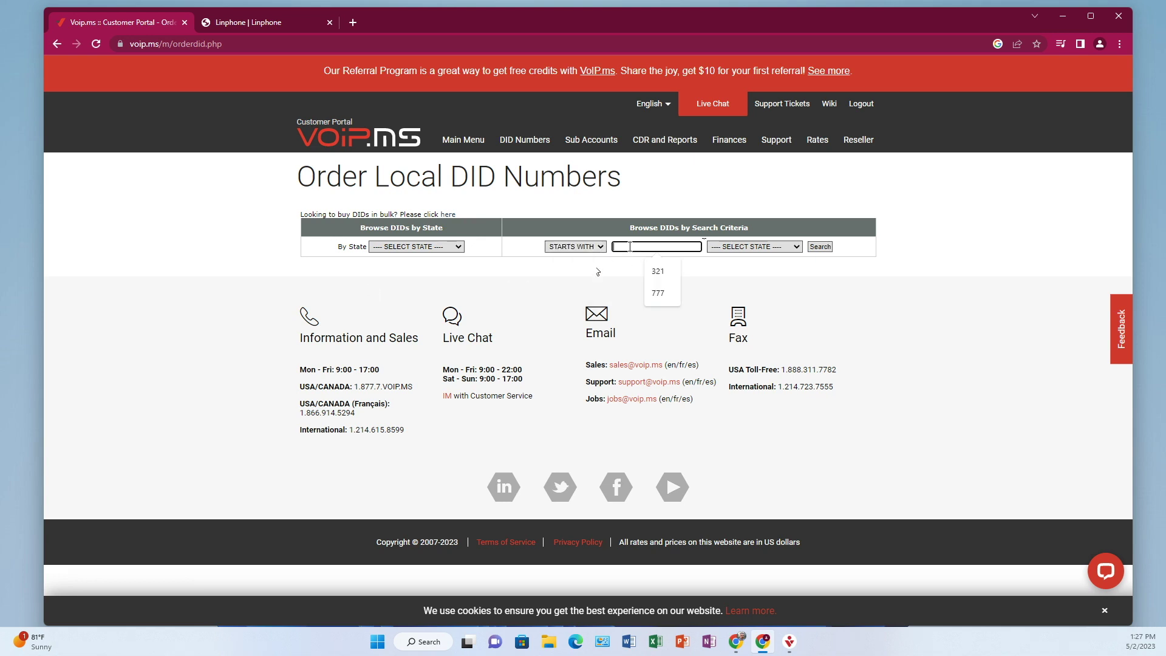
{"action": "left_click", "coordinate": [658, 271]}
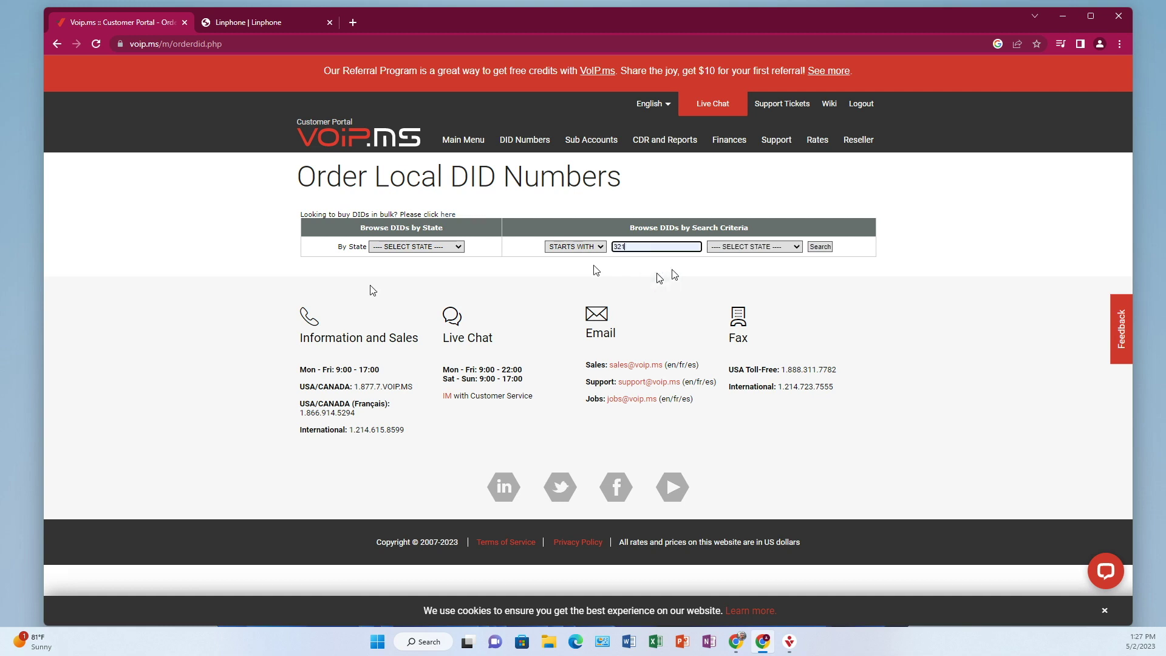
{"action": "left_click", "coordinate": [757, 249]}
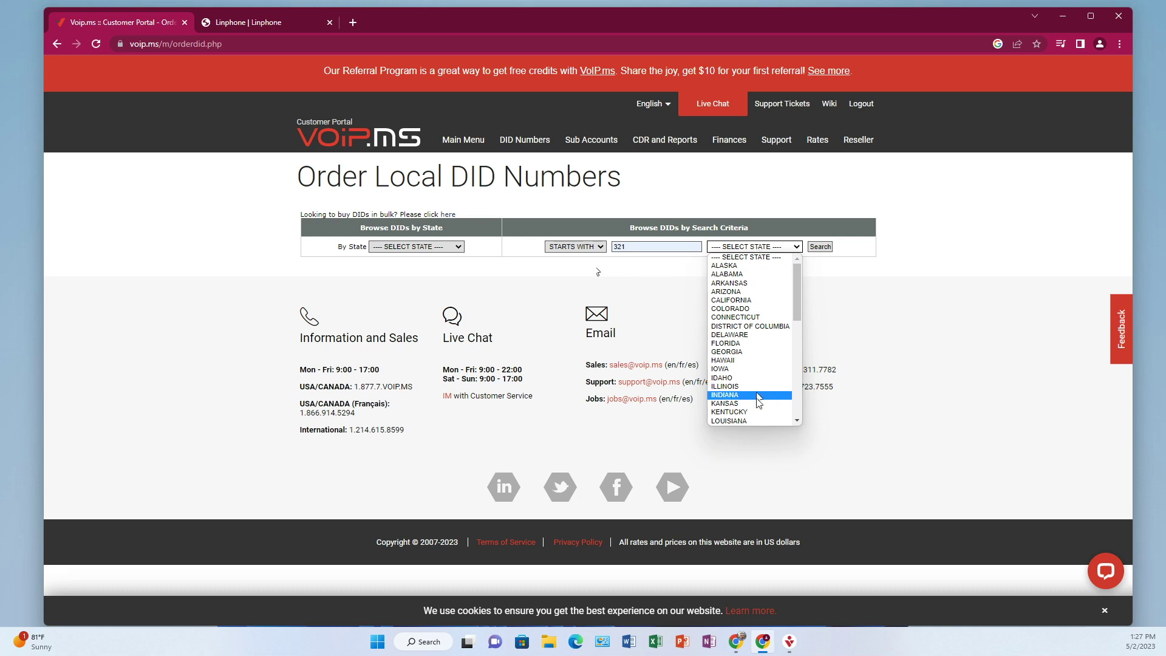
{"action": "left_click", "coordinate": [759, 345]}
{"action": "left_click", "coordinate": [824, 249]}
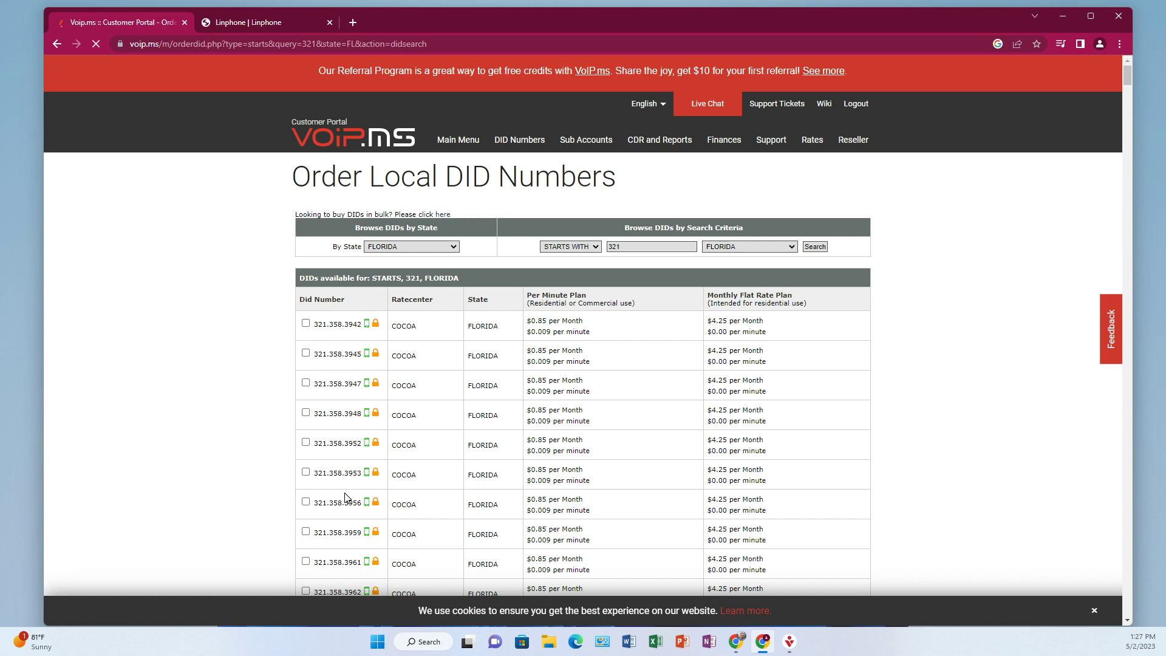
Step: Scroll through the Cocoa-ratecenter 321 results and bring up the find-in-page bar
{"action": "scroll", "coordinate": [345, 497], "scroll_direction": "down", "scroll_amount": 8}
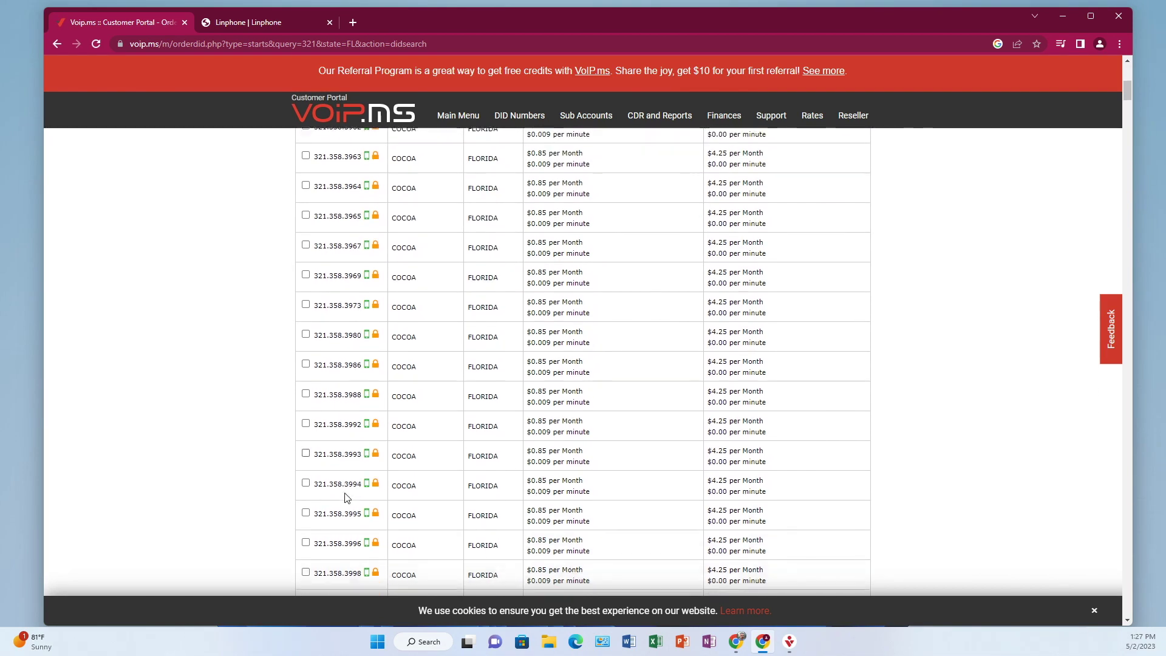
{"action": "scroll", "coordinate": [347, 497], "scroll_direction": "down", "scroll_amount": 15}
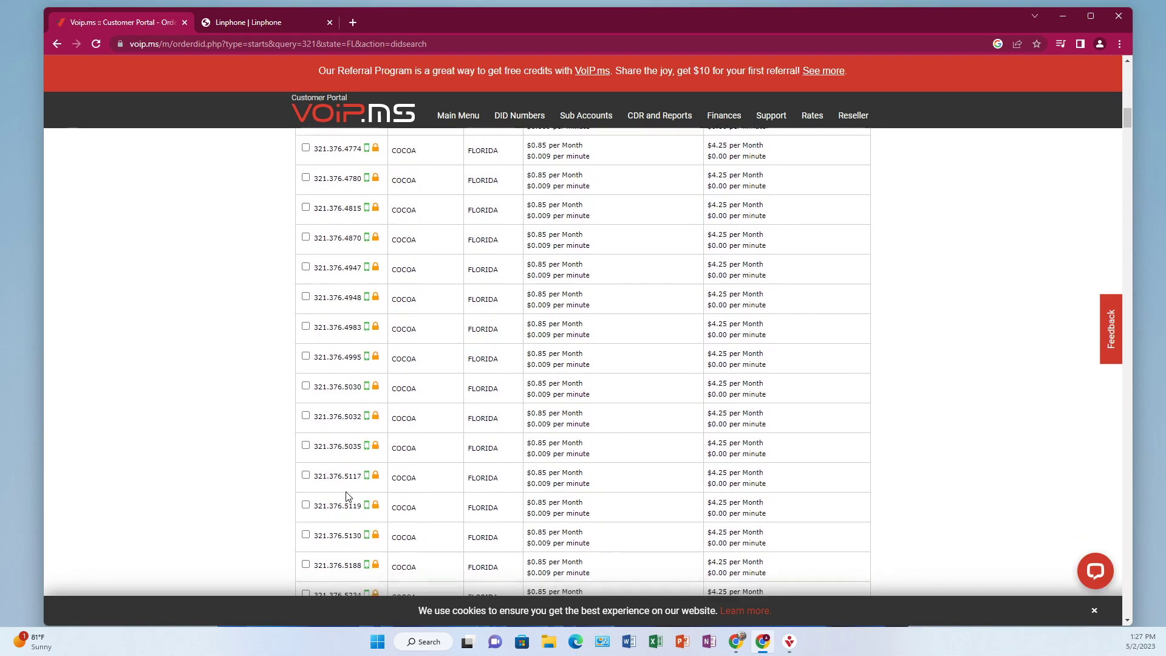
{"action": "scroll", "coordinate": [348, 497], "scroll_direction": "up", "scroll_amount": 8}
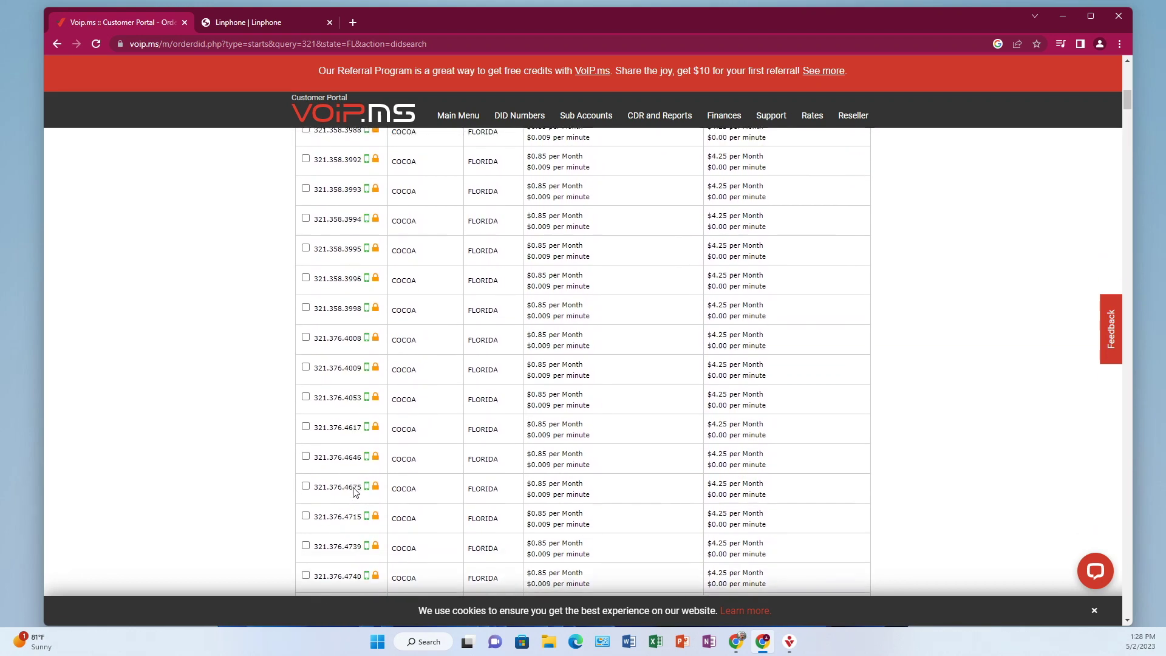
{"action": "scroll", "coordinate": [354, 492], "scroll_direction": "up", "scroll_amount": 10}
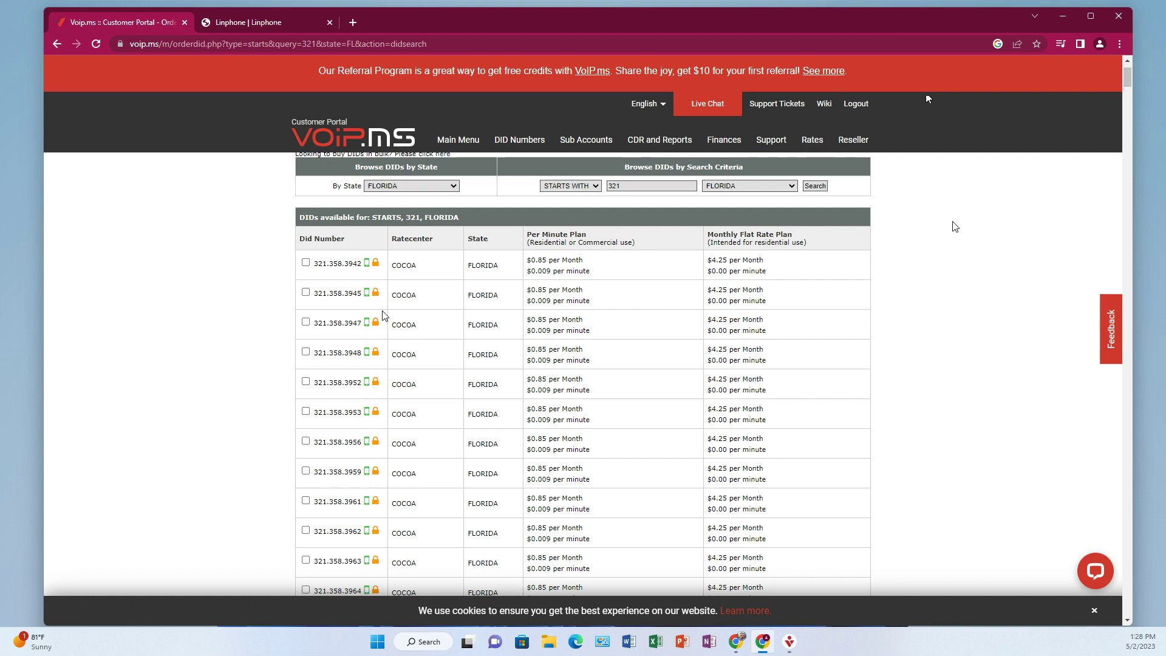
{"action": "key", "text": "ctrl+f"}
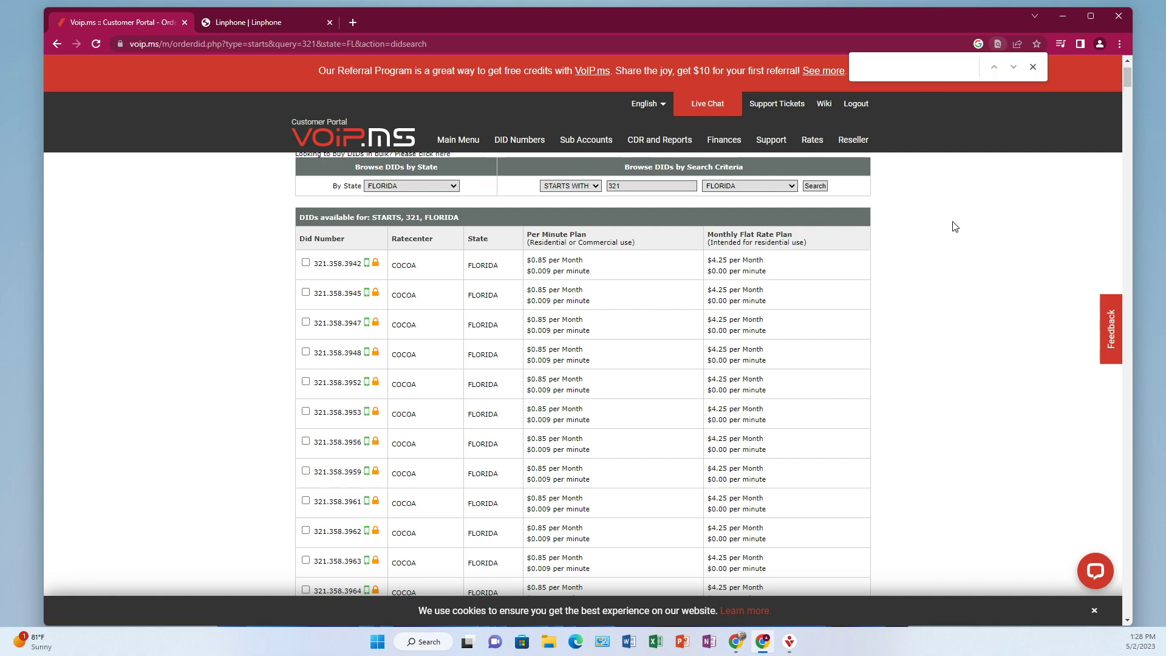
{"action": "type", "text": "777"}
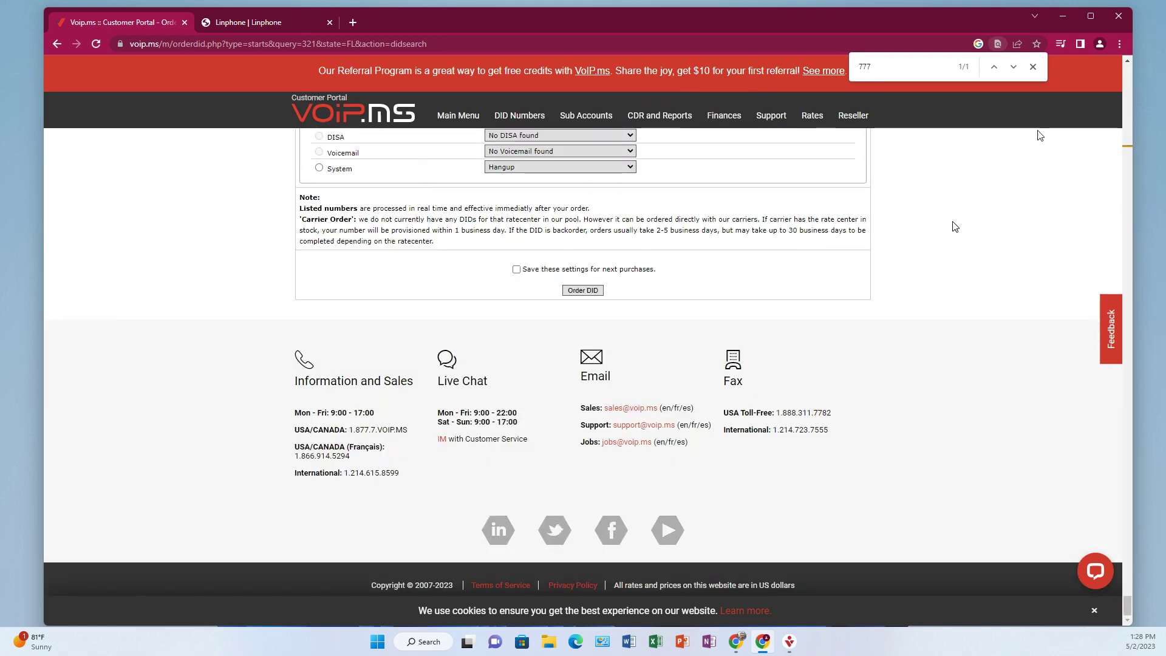
{"action": "left_click", "coordinate": [1013, 67]}
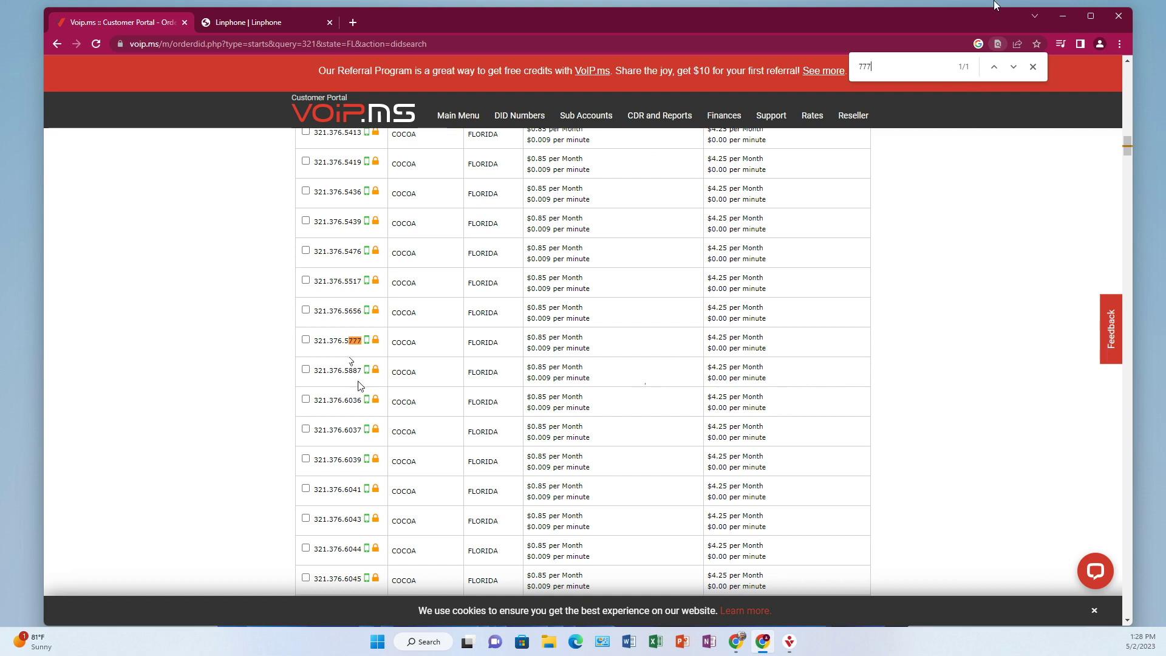
{"action": "key", "text": "BackSpace"}
{"action": "key", "text": "BackSpace"}
{"action": "key", "text": "BackSpace"}
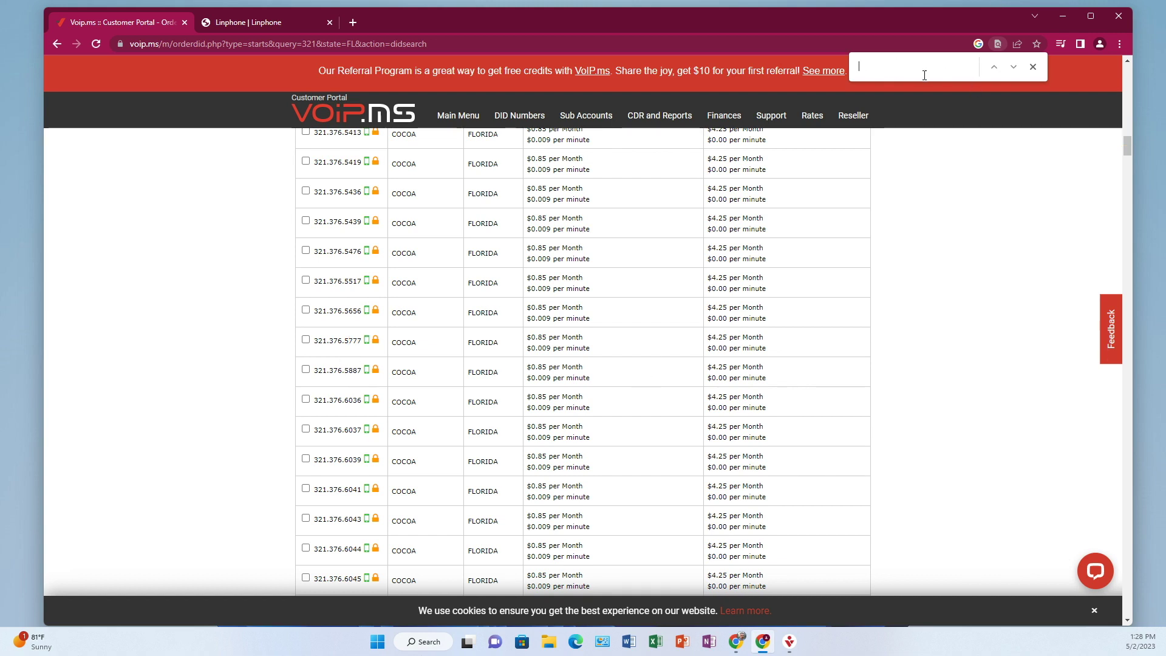
Step: Scroll up and down through the list of available Florida numbers
{"action": "scroll", "coordinate": [1001, 432], "scroll_direction": "down", "scroll_amount": 4}
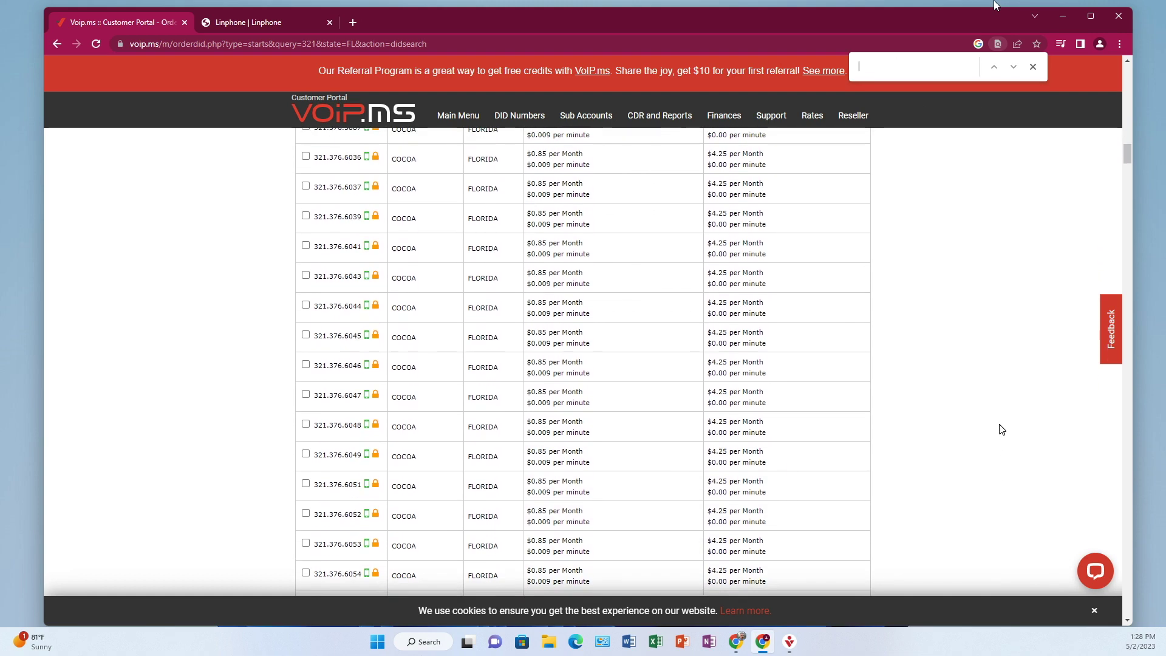
{"action": "scroll", "coordinate": [442, 429], "scroll_direction": "up", "scroll_amount": 1}
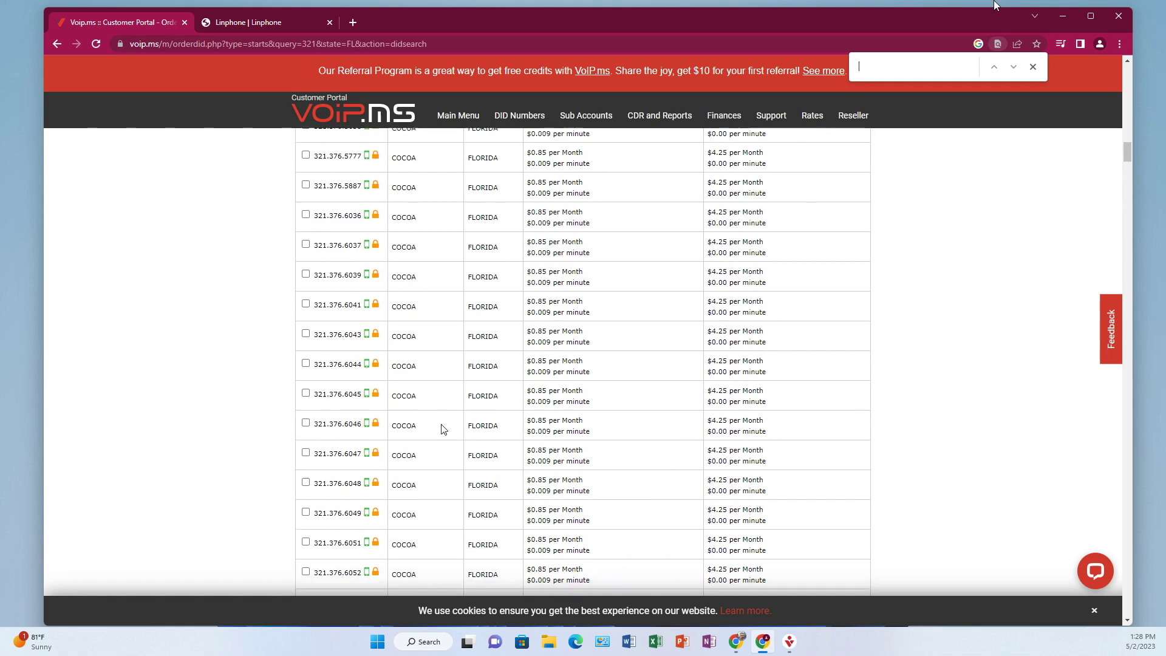
{"action": "scroll", "coordinate": [442, 428], "scroll_direction": "up", "scroll_amount": 1}
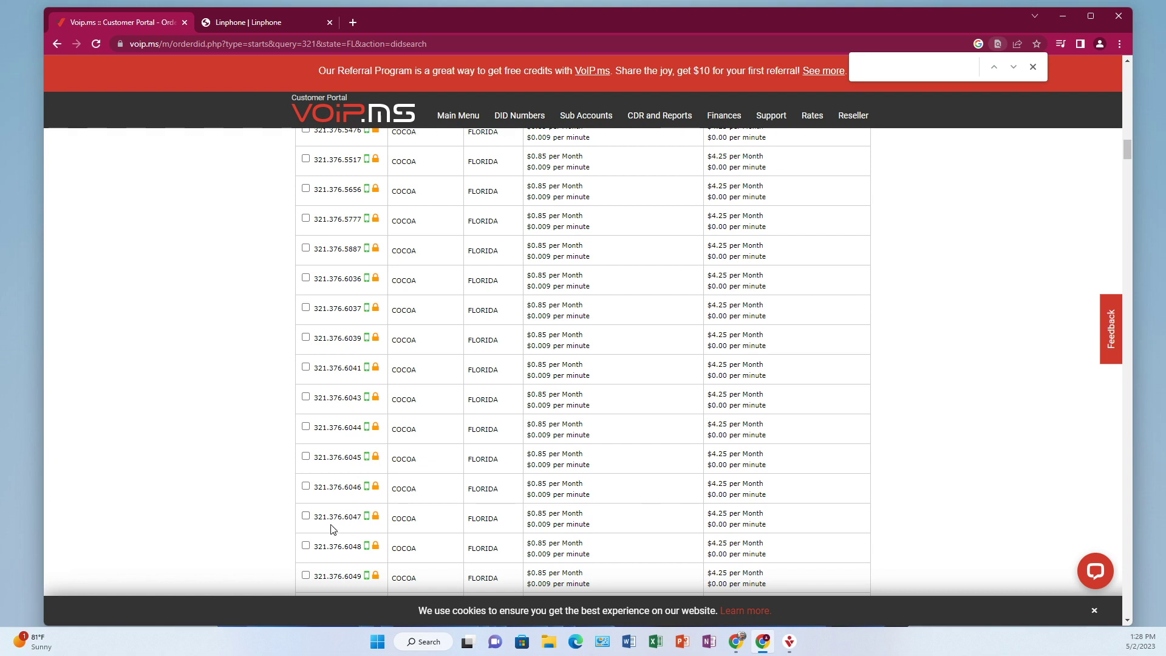
{"action": "scroll", "coordinate": [333, 529], "scroll_direction": "down", "scroll_amount": 1}
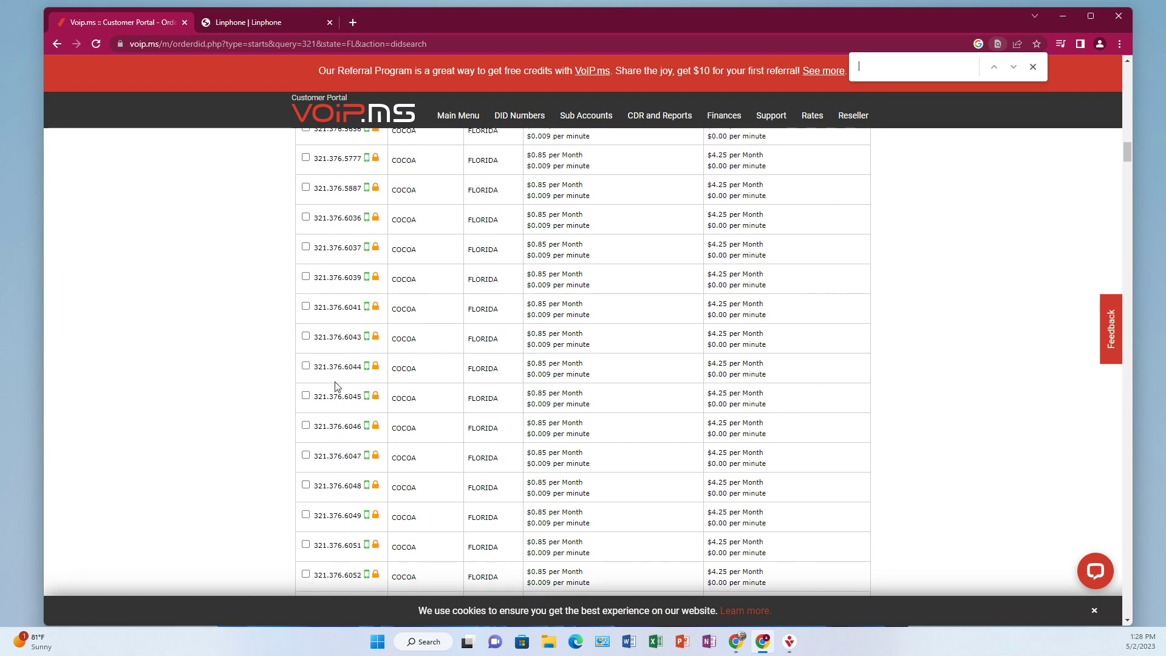
{"action": "scroll", "coordinate": [324, 521], "scroll_direction": "down", "scroll_amount": 2}
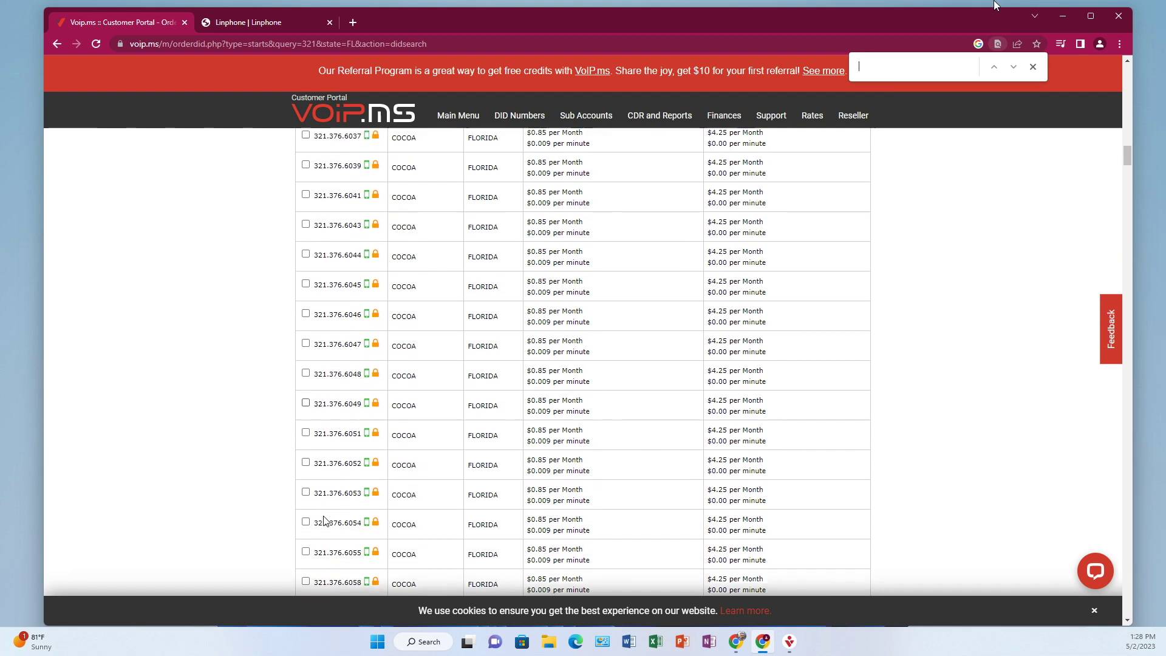
{"action": "scroll", "coordinate": [325, 521], "scroll_direction": "down", "scroll_amount": 3}
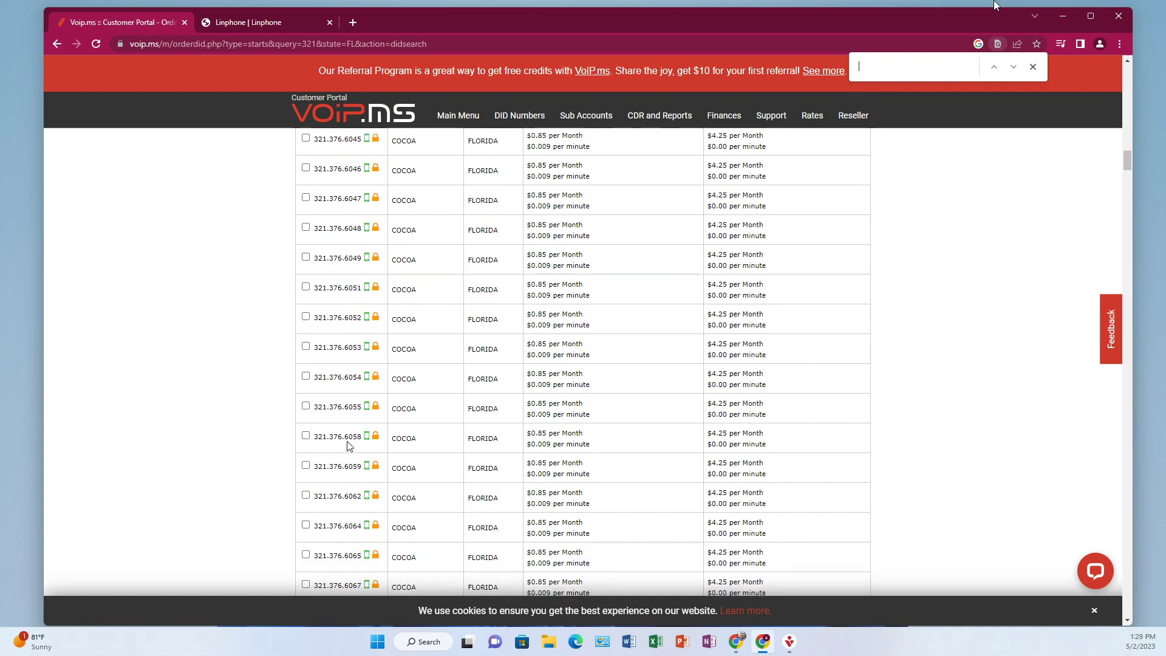
{"action": "scroll", "coordinate": [346, 445], "scroll_direction": "down", "scroll_amount": 5}
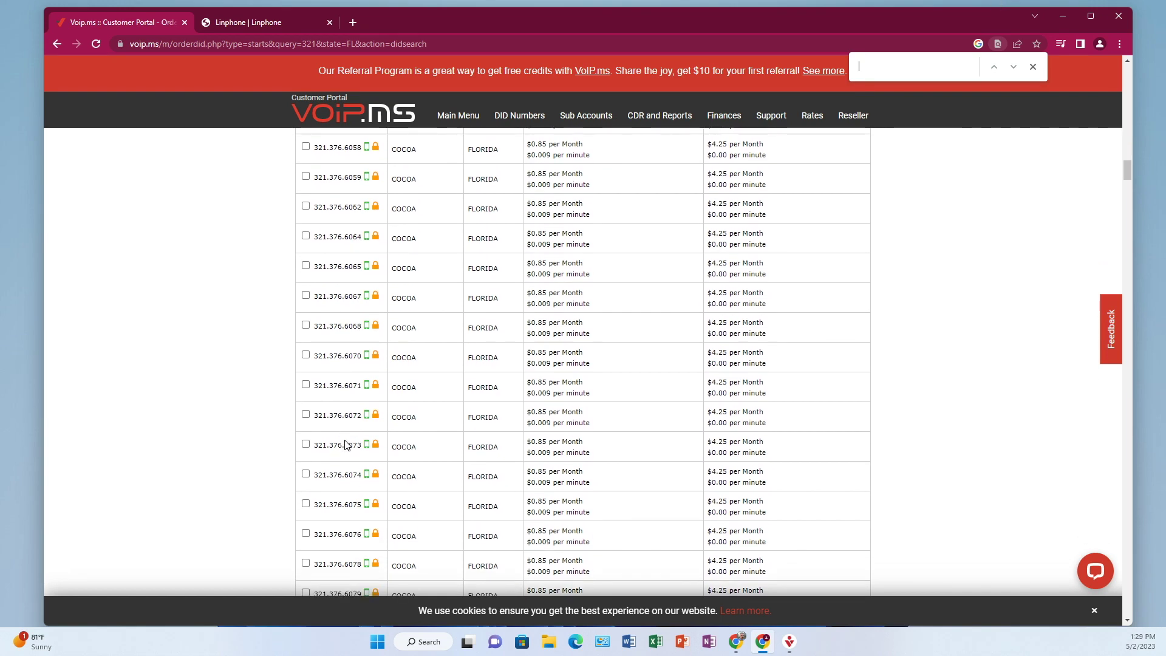
Step: Find 555 on the page and select 321.380.1555 for ordering
{"action": "type", "text": "555"}
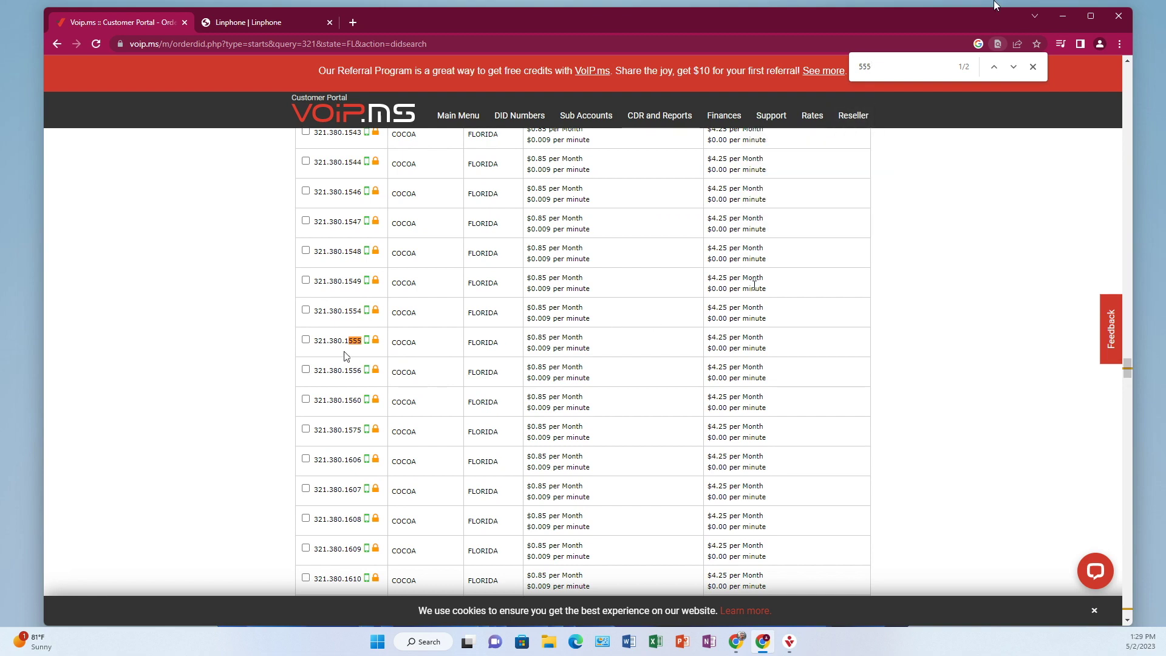
{"action": "left_click", "coordinate": [305, 340]}
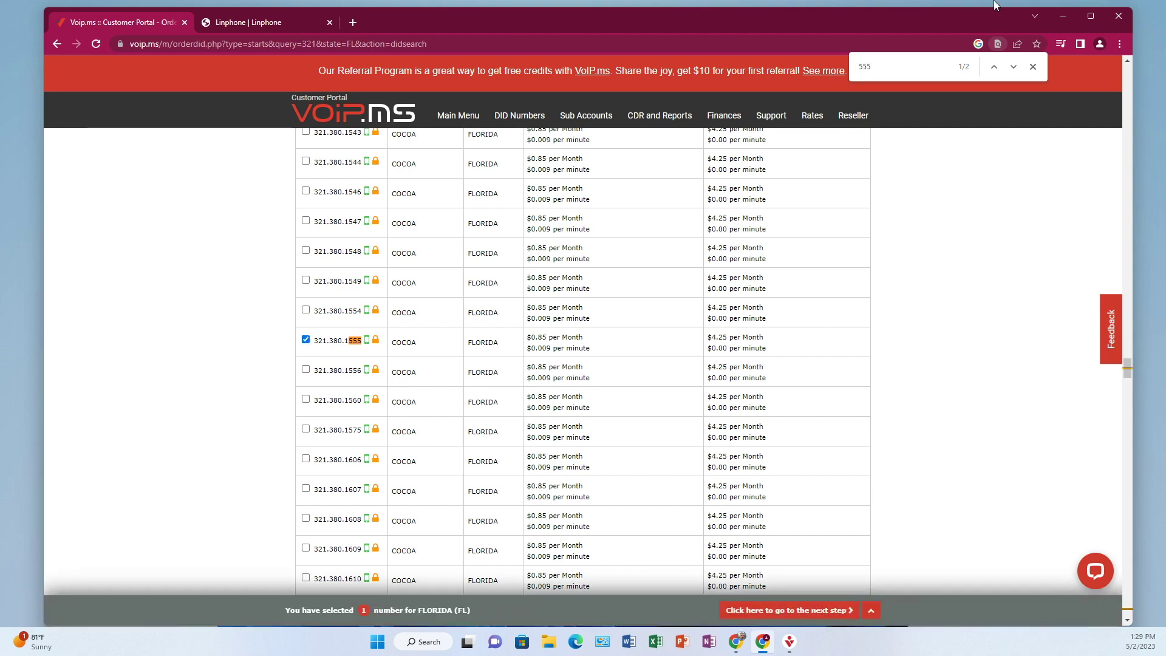
{"action": "left_click_drag", "start_coordinate": [1127, 368], "coordinate": [1126, 582]}
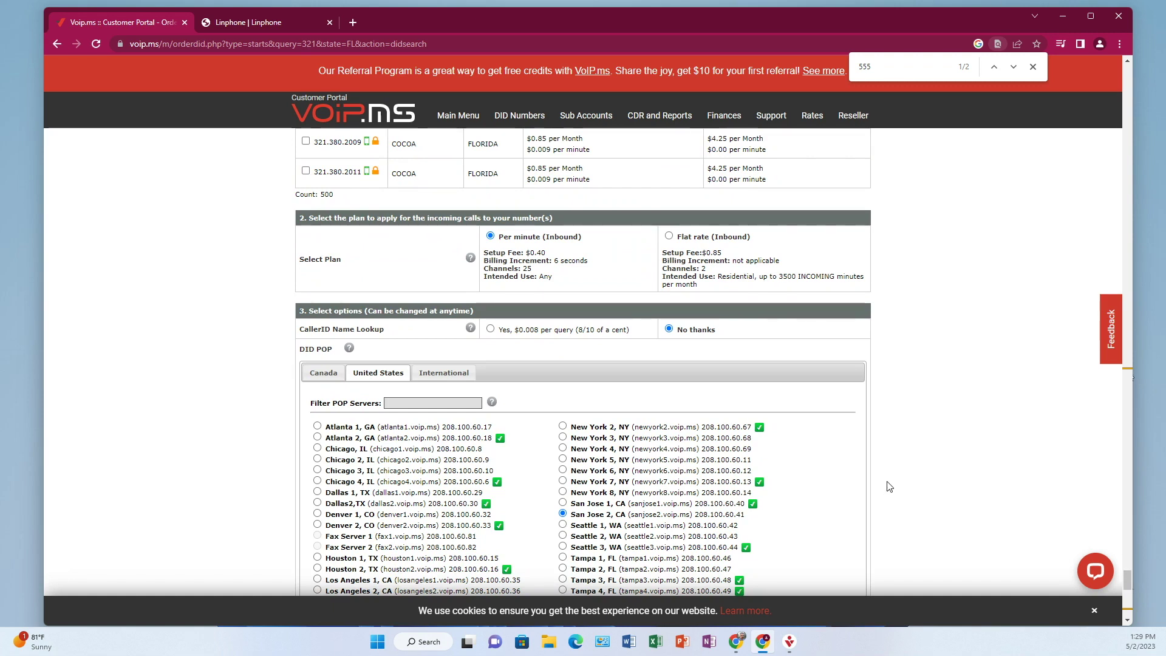
{"action": "scroll", "coordinate": [887, 485], "scroll_direction": "down", "scroll_amount": 3}
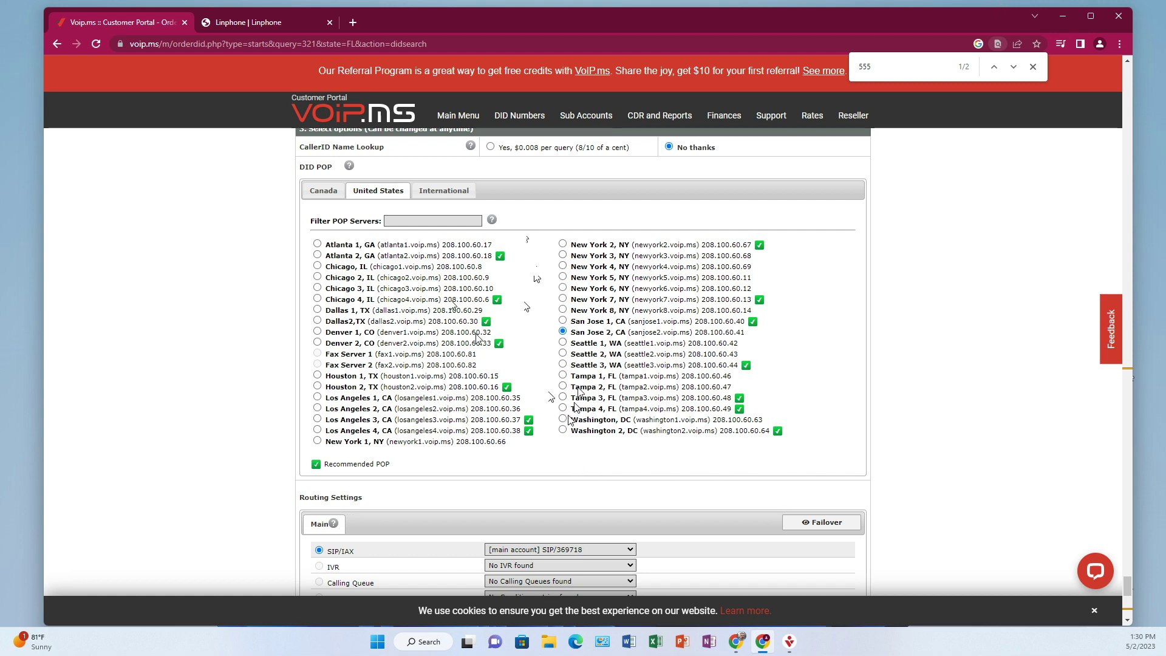
{"action": "left_click", "coordinate": [562, 408]}
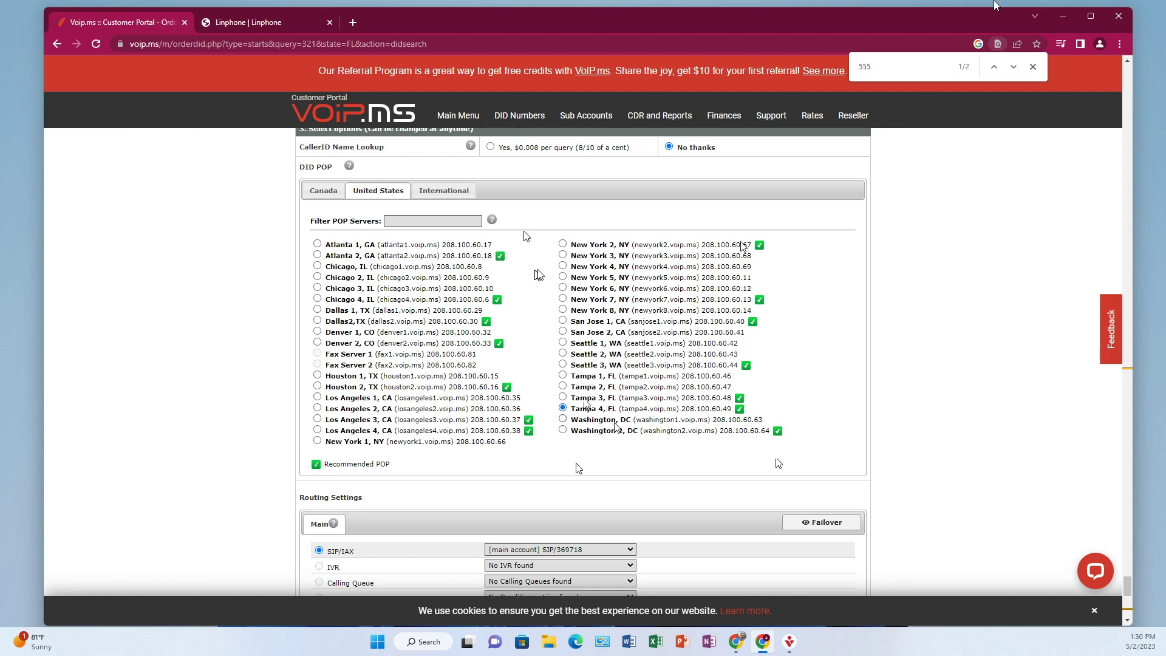
{"action": "scroll", "coordinate": [613, 416], "scroll_direction": "down", "scroll_amount": 4}
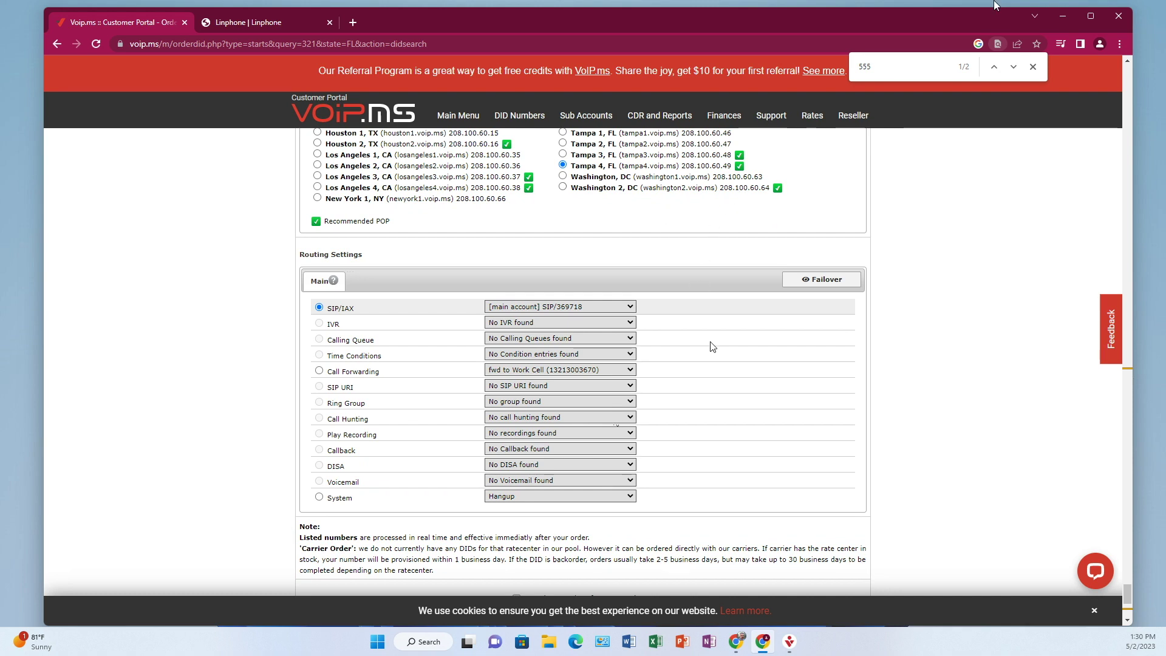
{"action": "scroll", "coordinate": [710, 345], "scroll_direction": "down", "scroll_amount": 1}
{"action": "scroll", "coordinate": [710, 344], "scroll_direction": "down", "scroll_amount": 1}
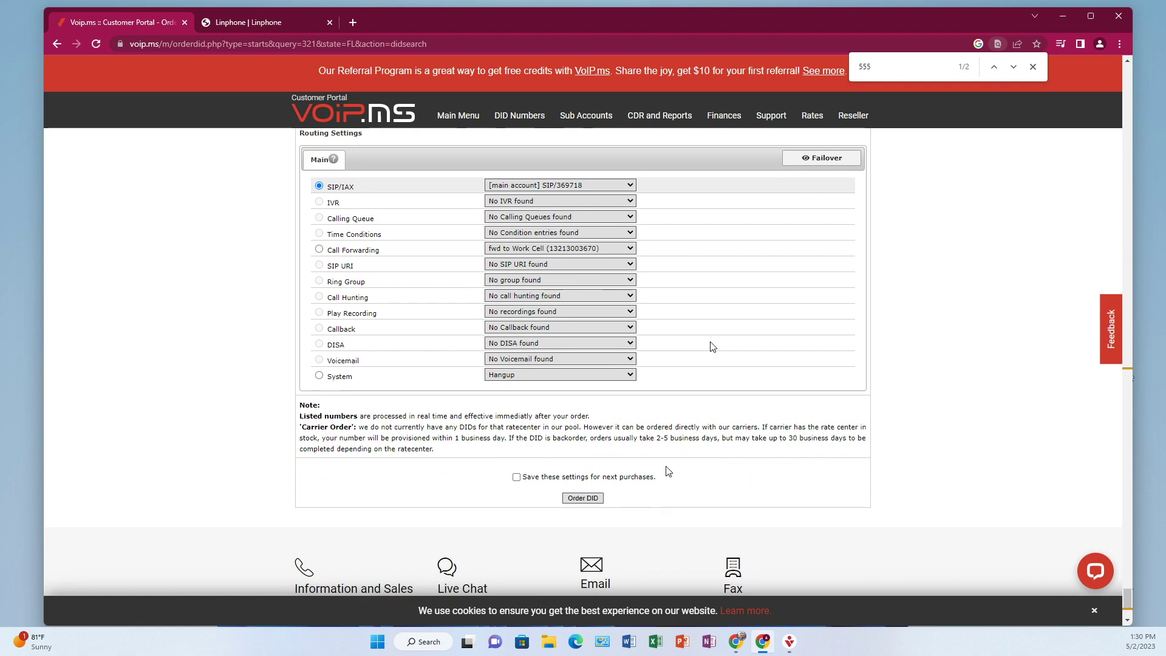
{"action": "left_click", "coordinate": [582, 498]}
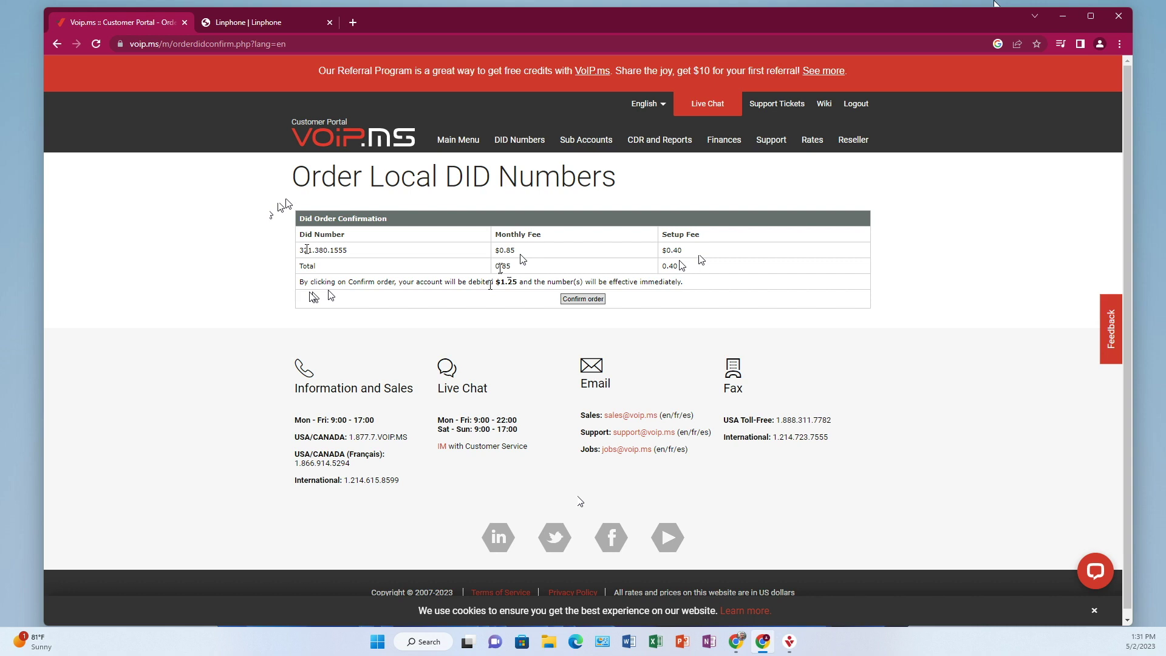
{"action": "left_click", "coordinate": [591, 300]}
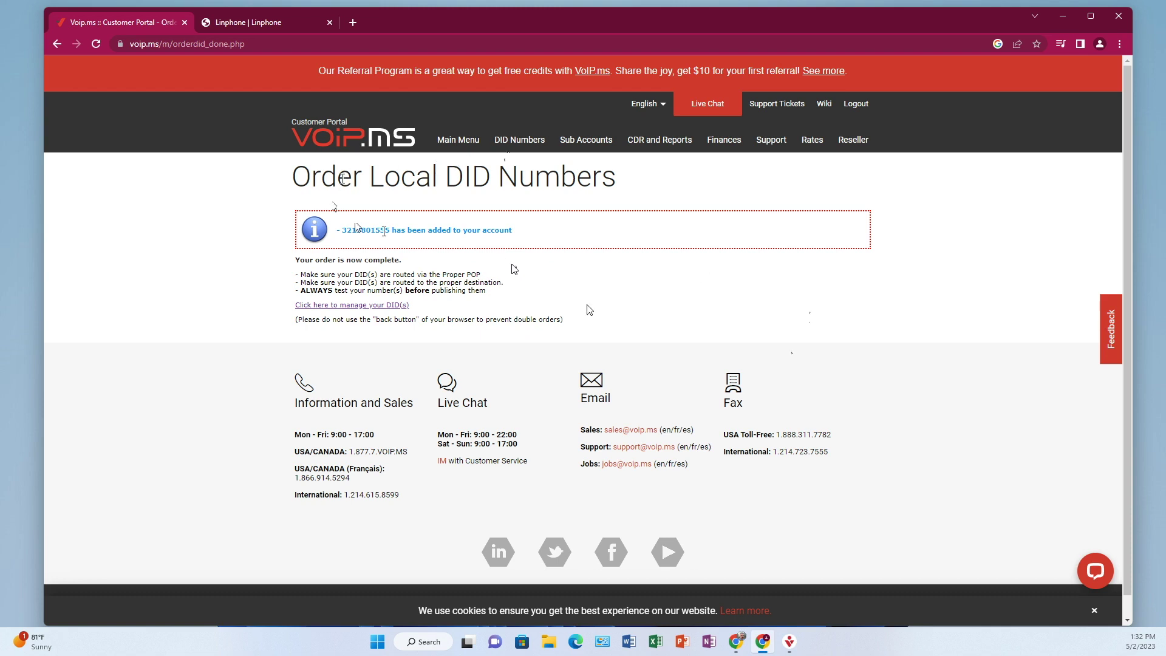
{"action": "mouse_move", "coordinate": [512, 143]}
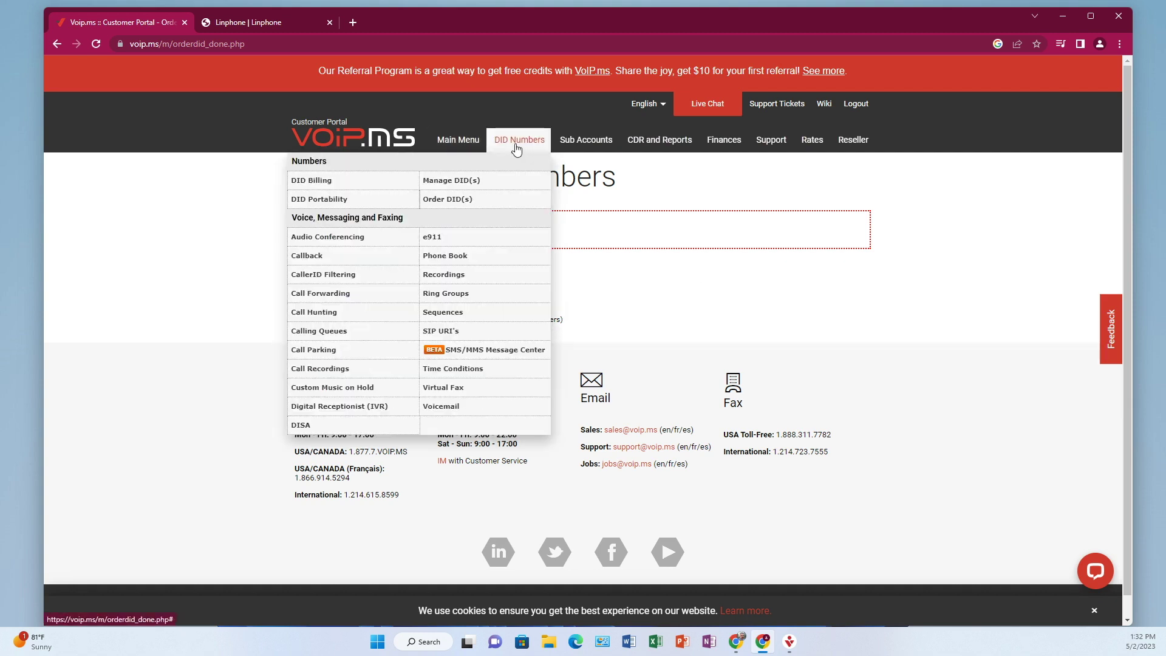
Step: Open Call Forwarding, start an entry described 'this is my label', then cancel it
{"action": "left_click", "coordinate": [311, 297]}
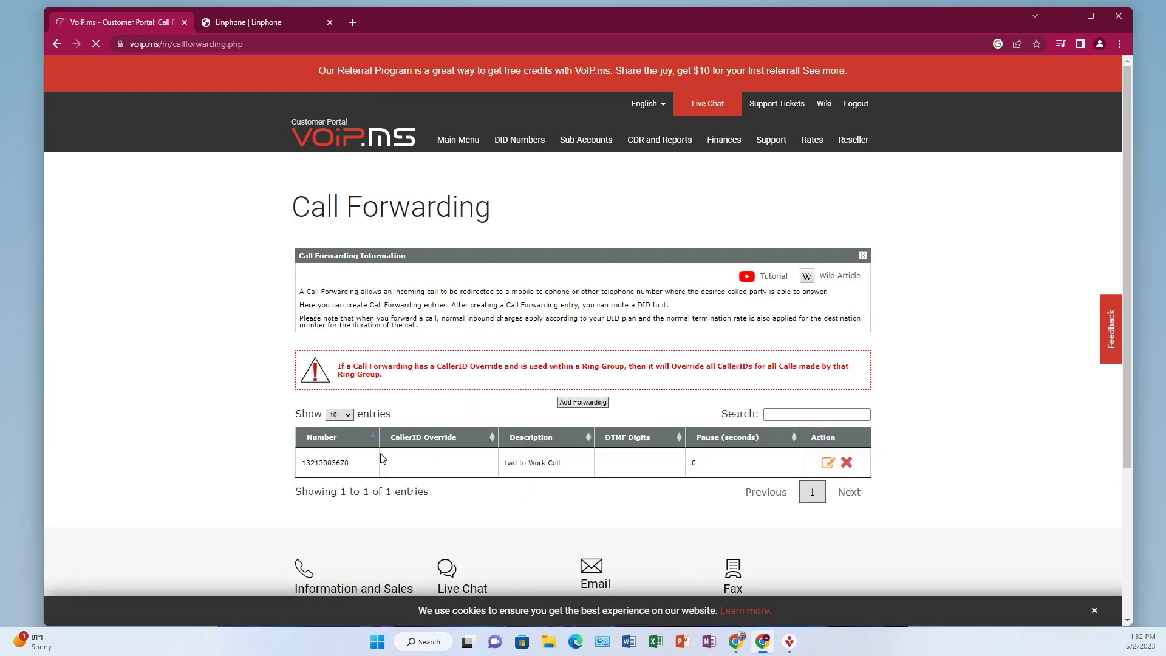
{"action": "left_click", "coordinate": [584, 403]}
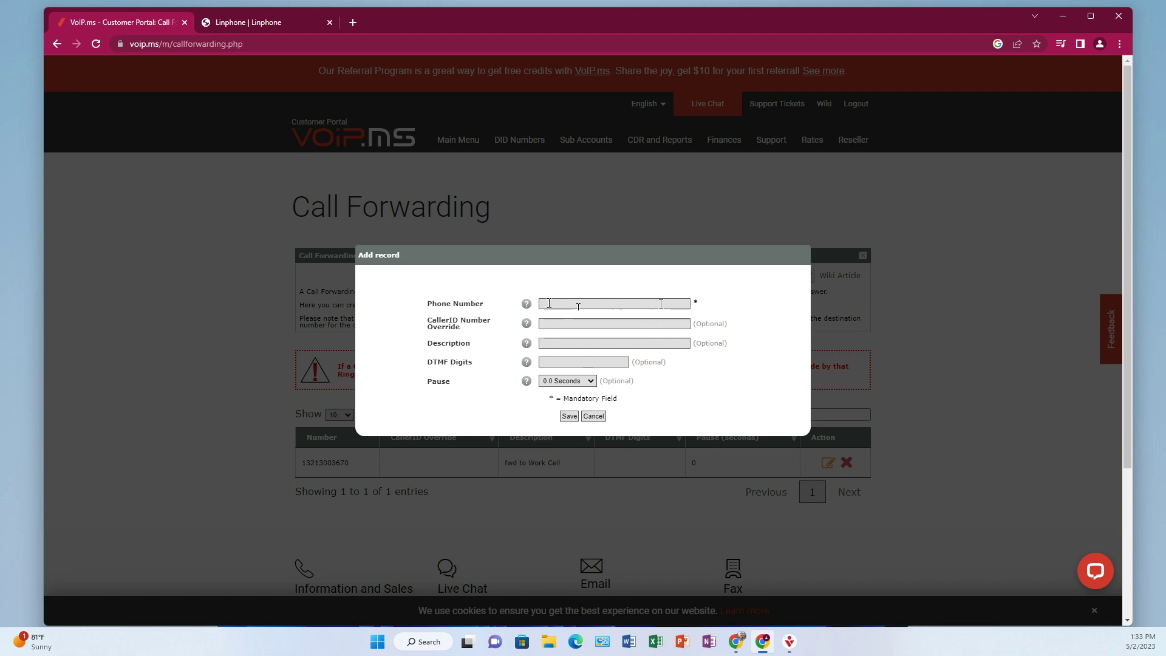
{"action": "left_click", "coordinate": [567, 342]}
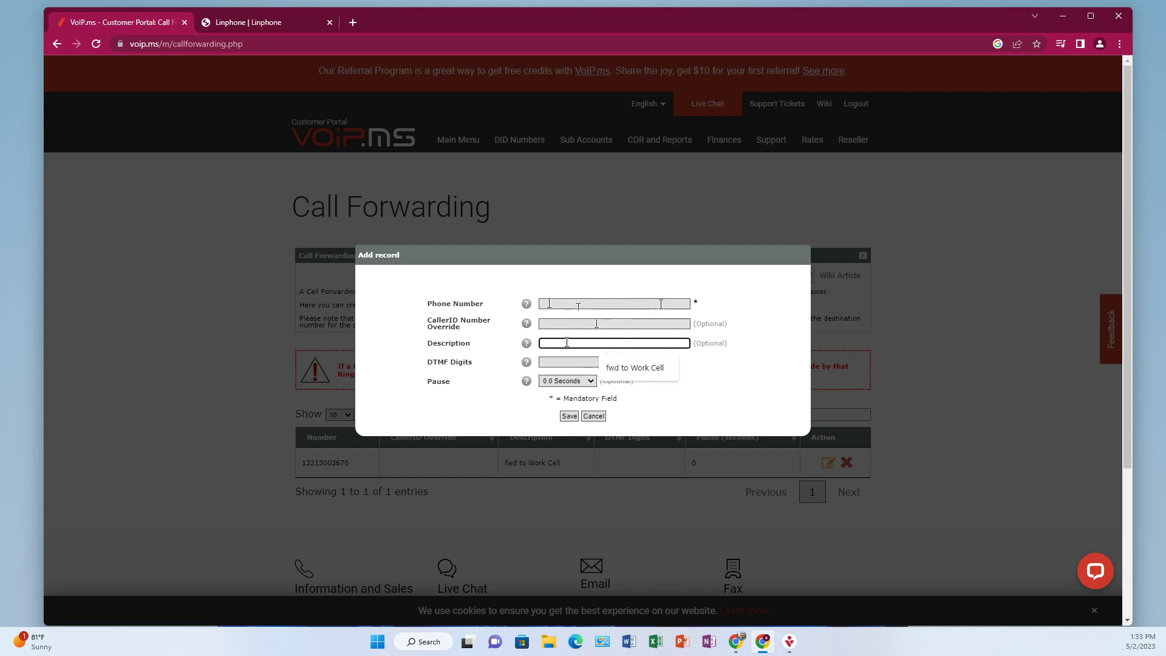
{"action": "type", "text": "this "}
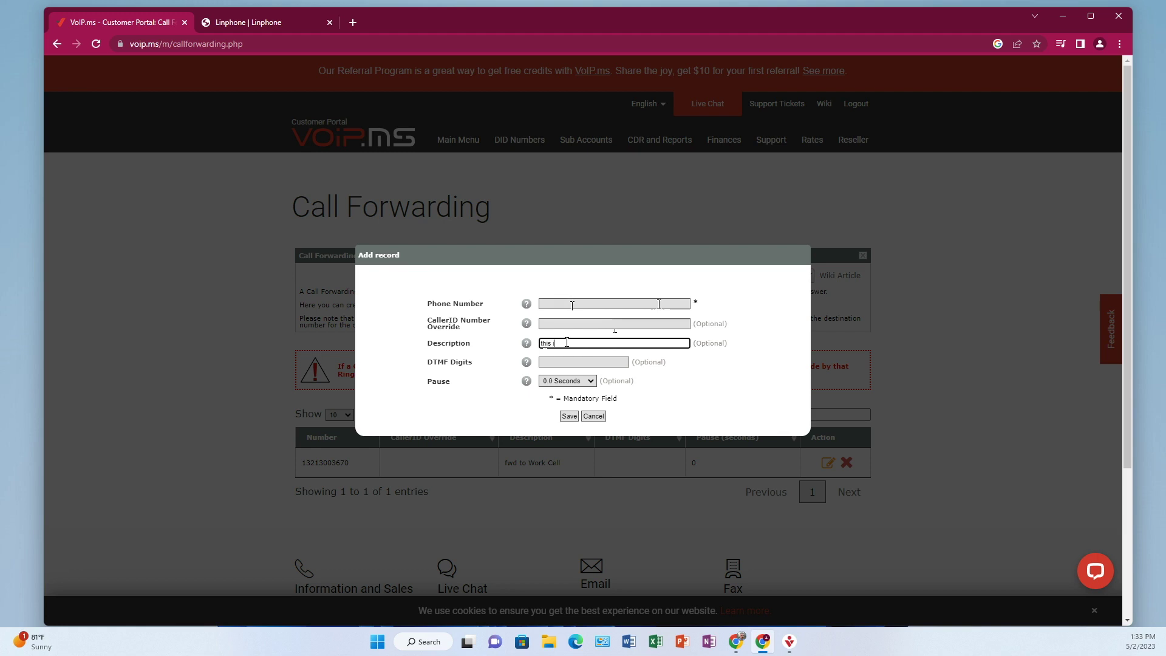
{"action": "type", "text": "is my label"}
{"action": "left_click", "coordinate": [595, 416]}
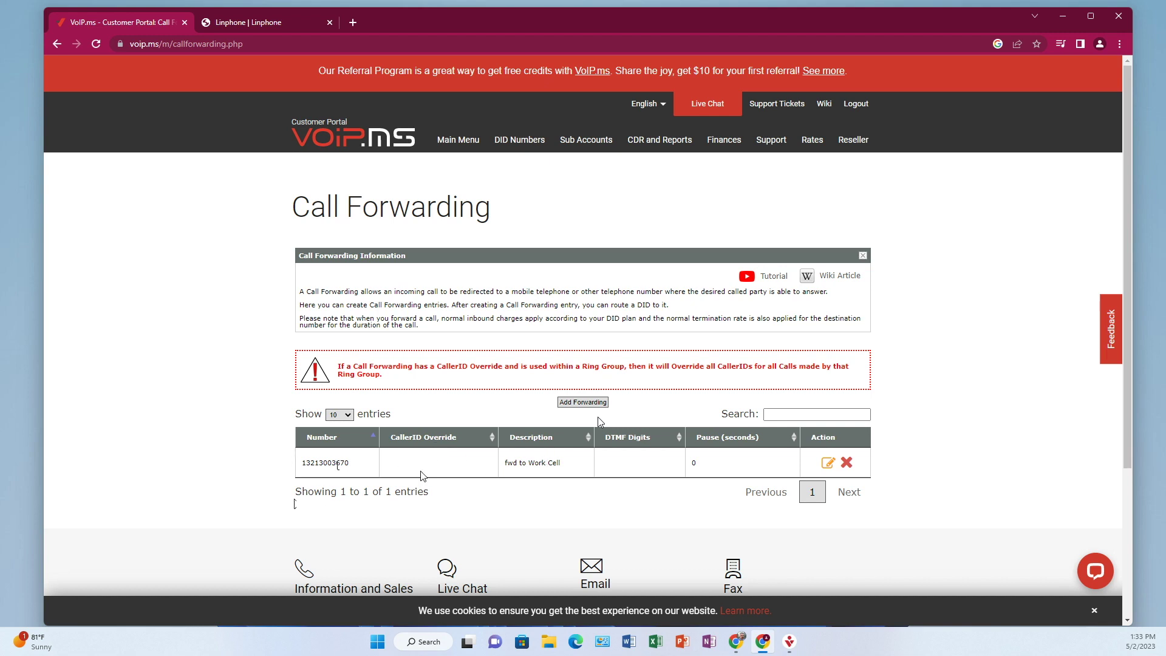
Step: Open the edit page for the new Cocoa DID from Manage DID(s)
{"action": "mouse_move", "coordinate": [532, 141]}
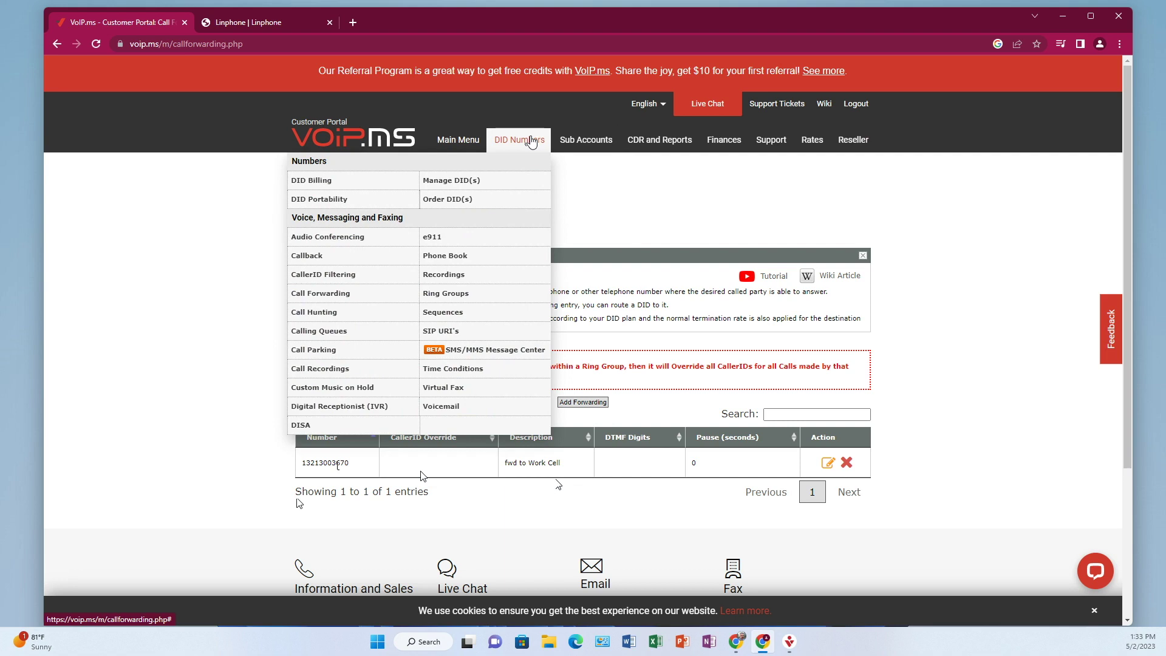
{"action": "left_click", "coordinate": [460, 181]}
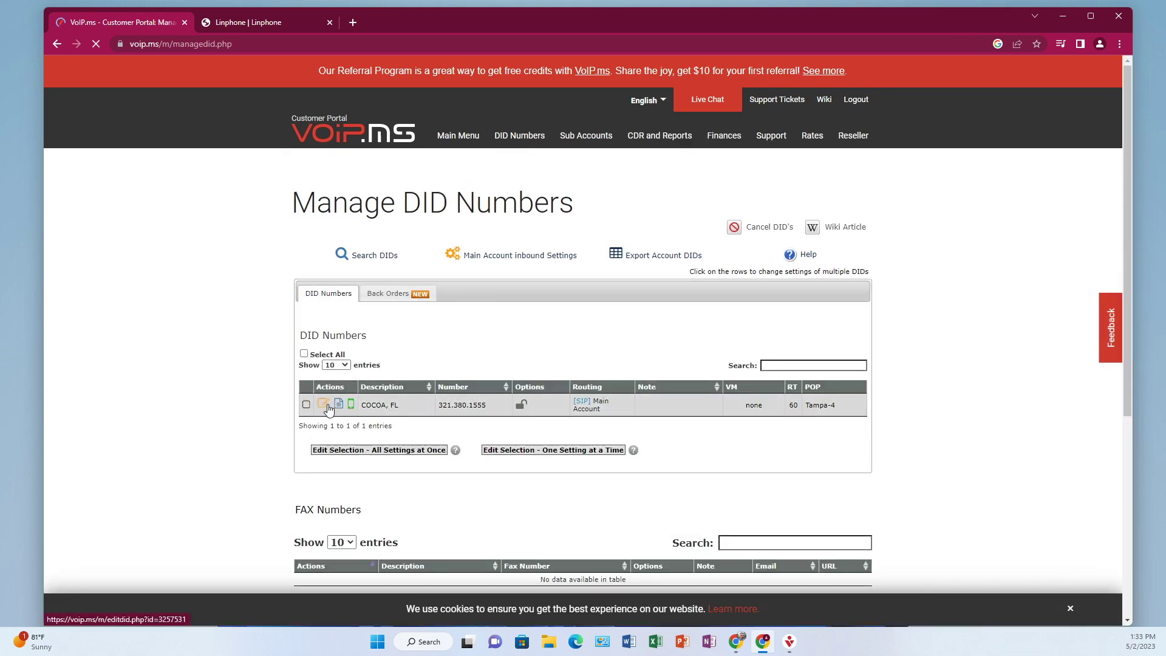
{"action": "left_click", "coordinate": [325, 406]}
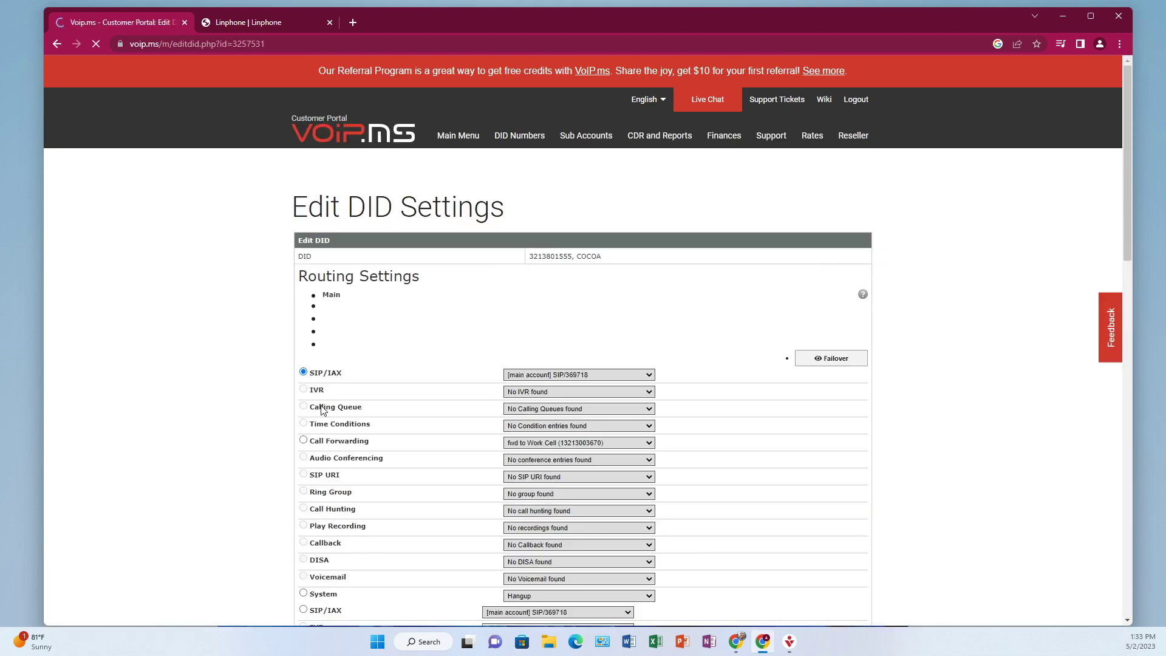
{"action": "scroll", "coordinate": [452, 331], "scroll_direction": "down", "scroll_amount": 3}
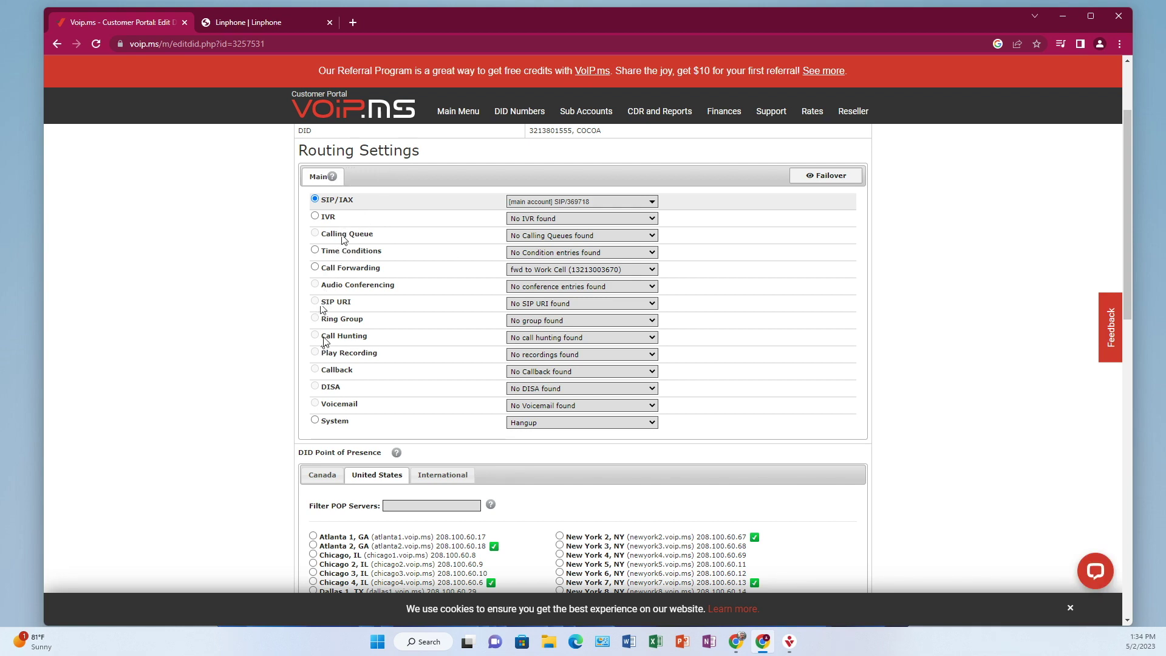
Step: Route the DID's calls to Call Forwarding using the 'fwd to Work Cell' entry
{"action": "left_click", "coordinate": [315, 268]}
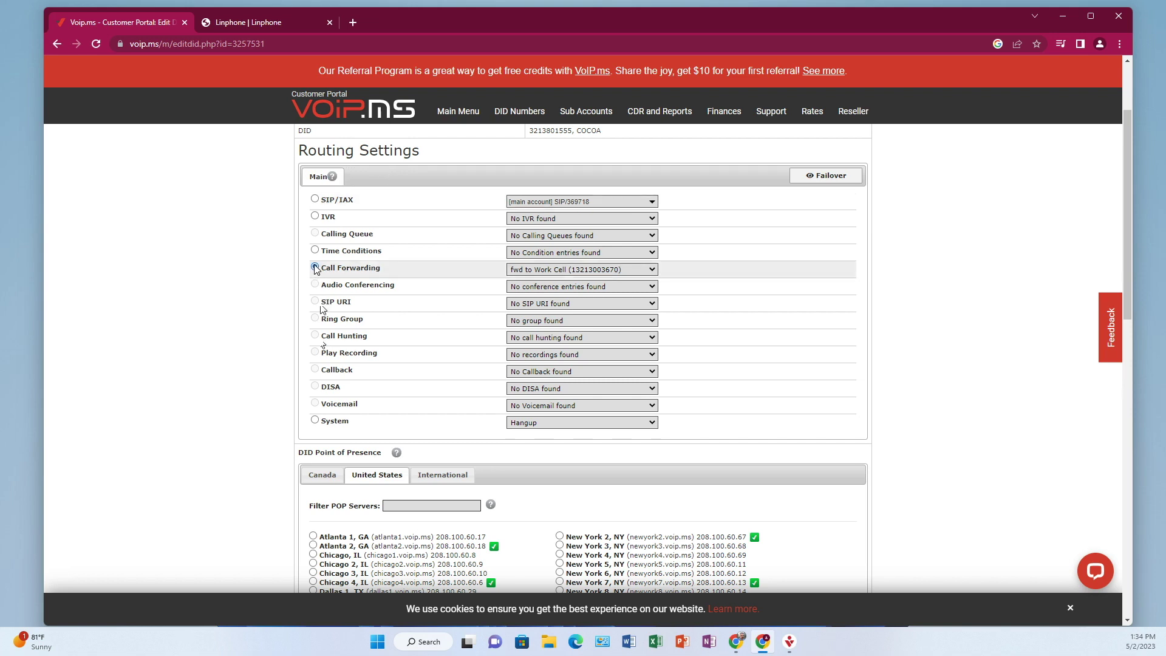
{"action": "left_click", "coordinate": [532, 270]}
{"action": "left_click", "coordinate": [532, 273]}
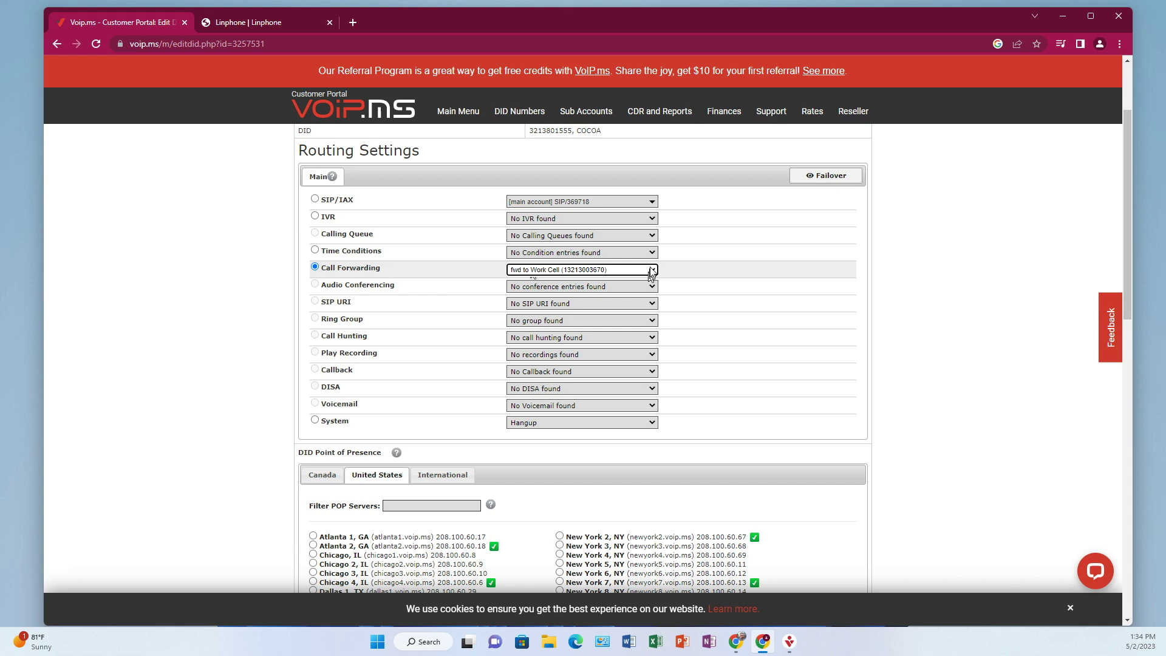
{"action": "left_click", "coordinate": [649, 273]}
{"action": "left_click", "coordinate": [632, 271]}
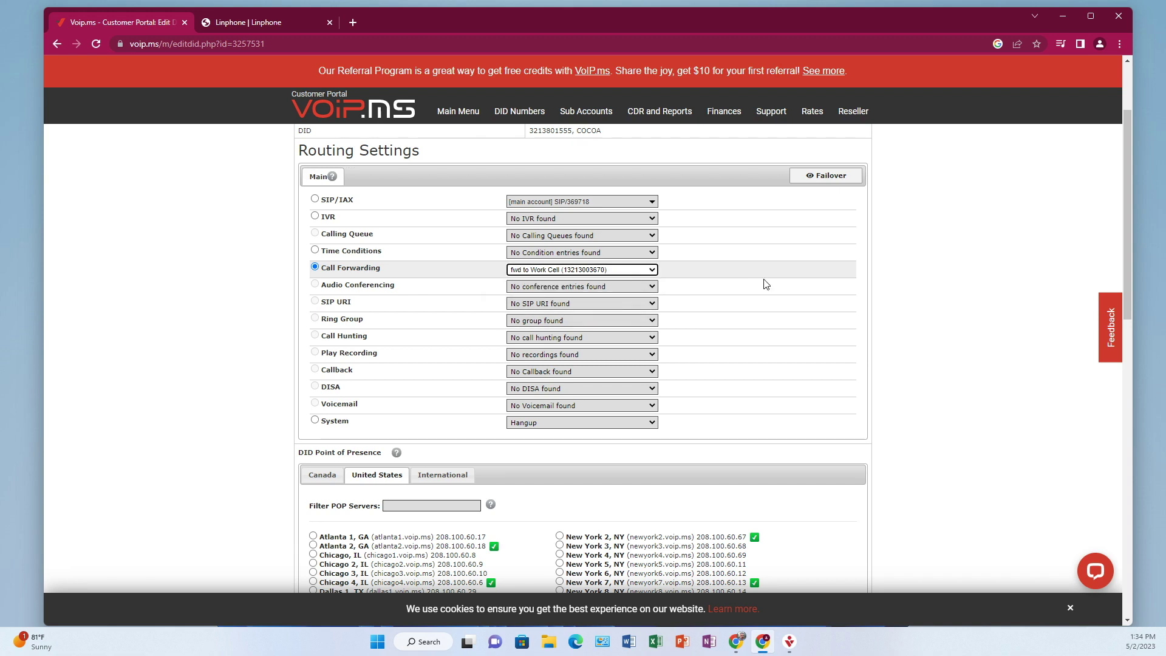
{"action": "scroll", "coordinate": [772, 297], "scroll_direction": "down", "scroll_amount": 15}
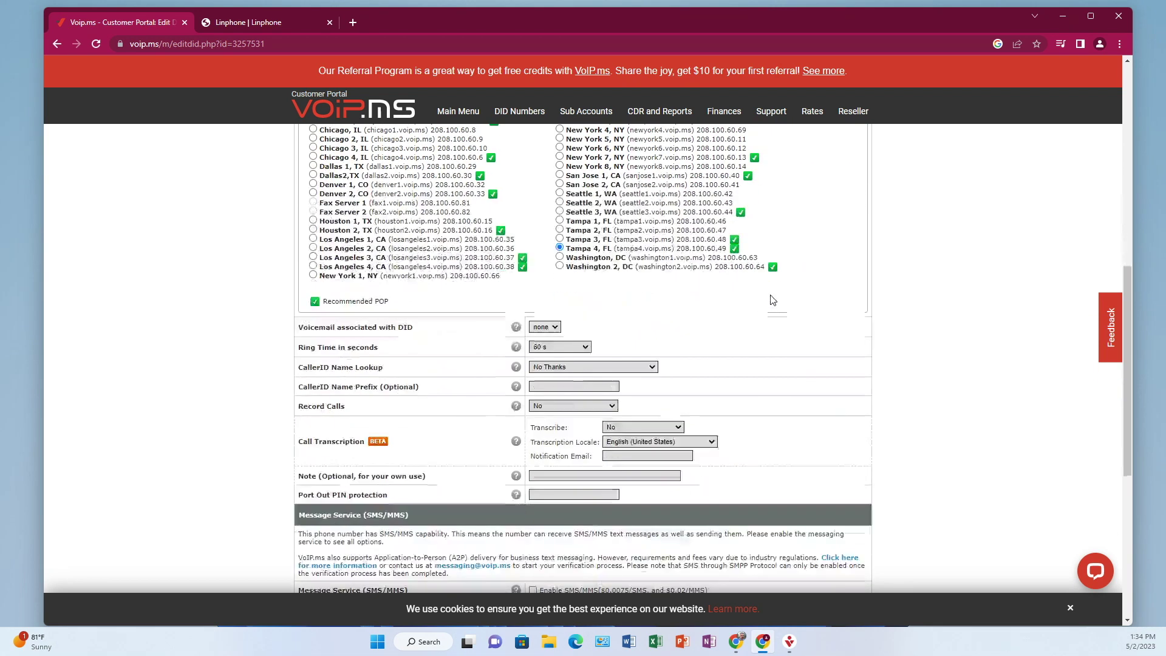
{"action": "scroll", "coordinate": [801, 460], "scroll_direction": "down", "scroll_amount": 1}
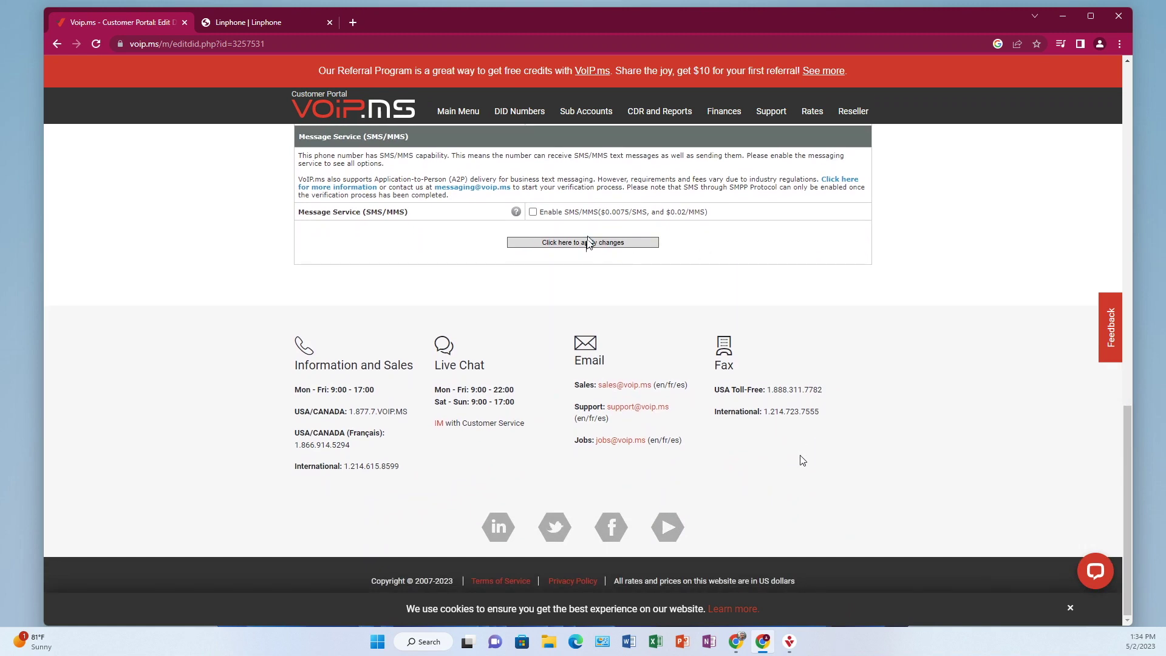
{"action": "left_click", "coordinate": [587, 242]}
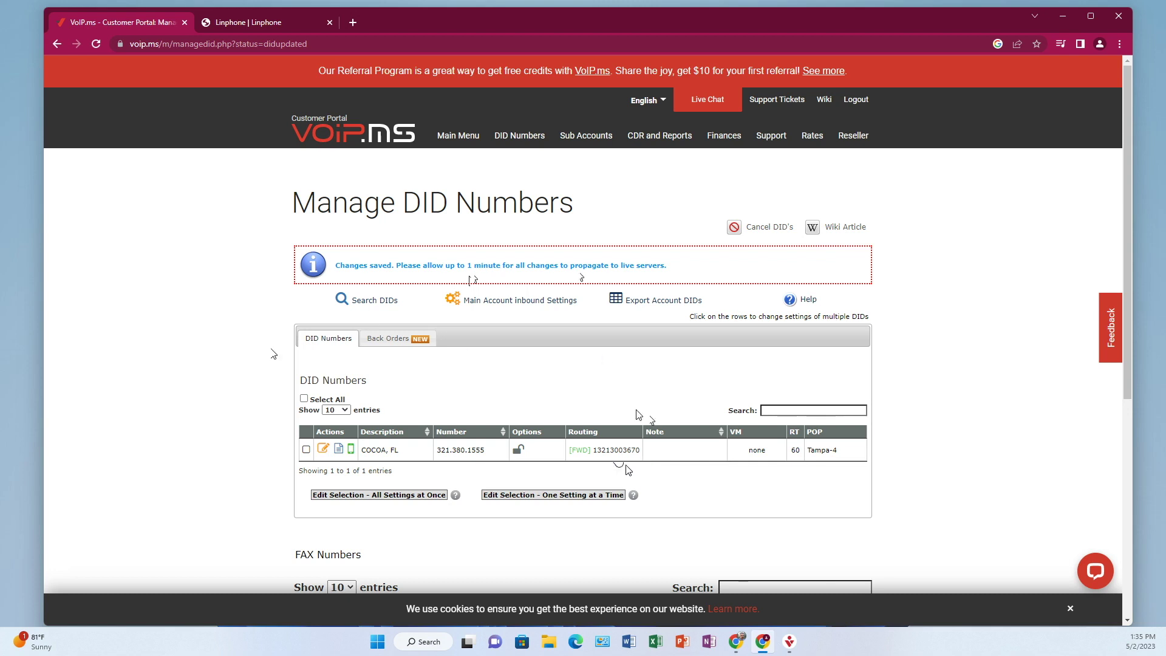
{"action": "mouse_move", "coordinate": [472, 140]}
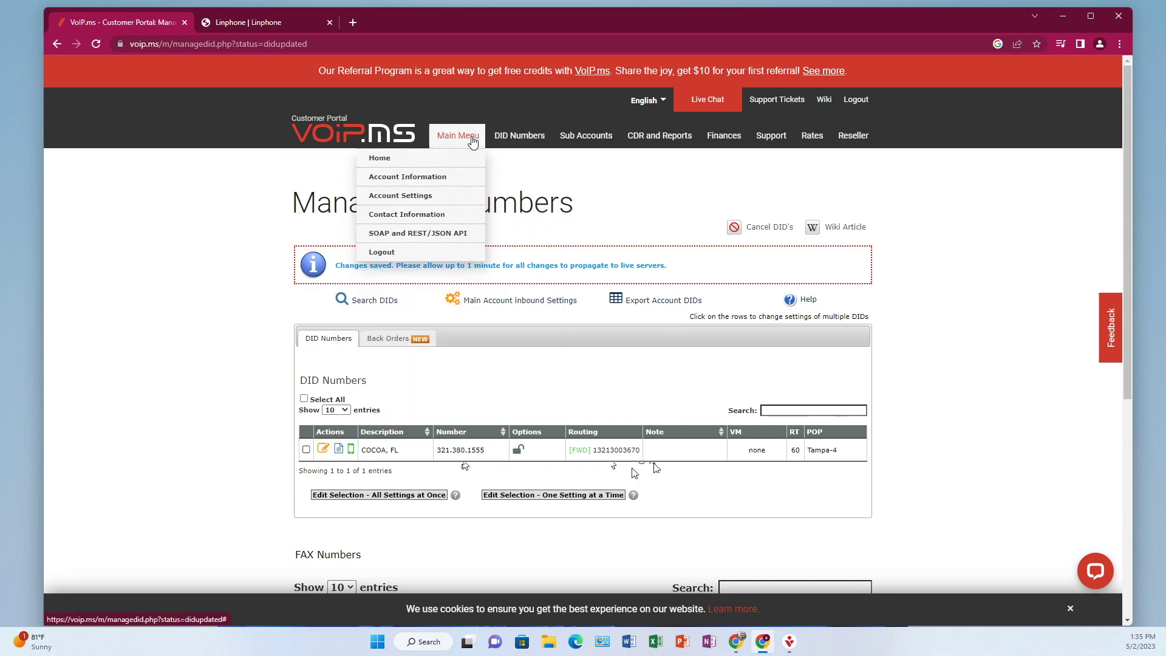
{"action": "mouse_move", "coordinate": [536, 144]}
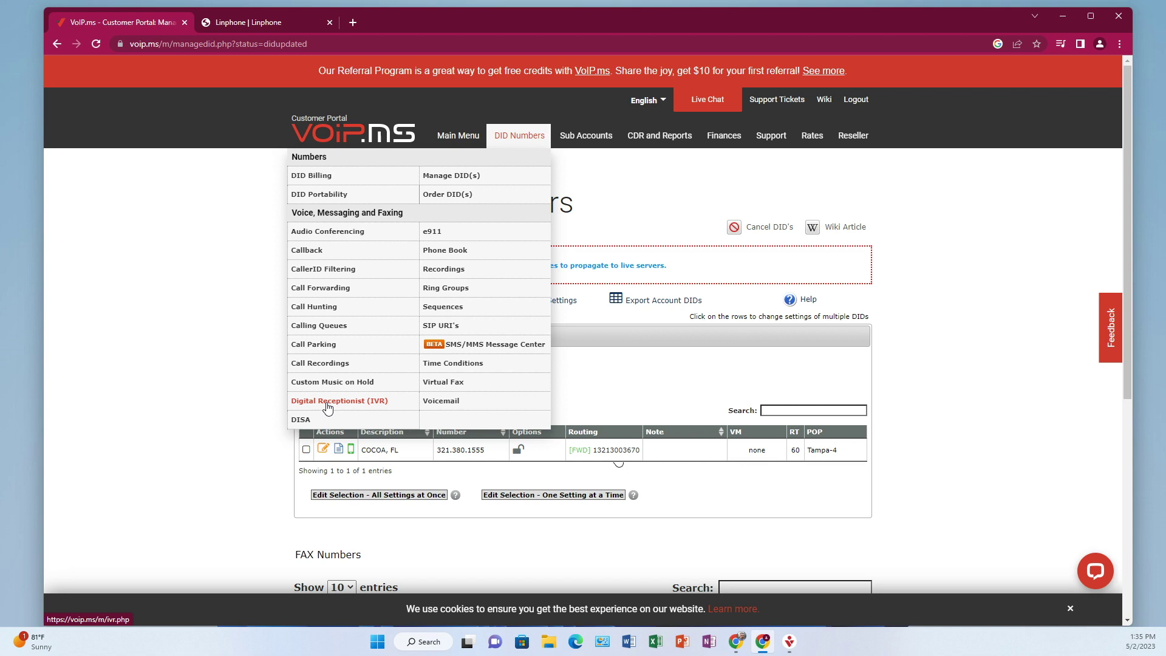
{"action": "mouse_move", "coordinate": [593, 139]}
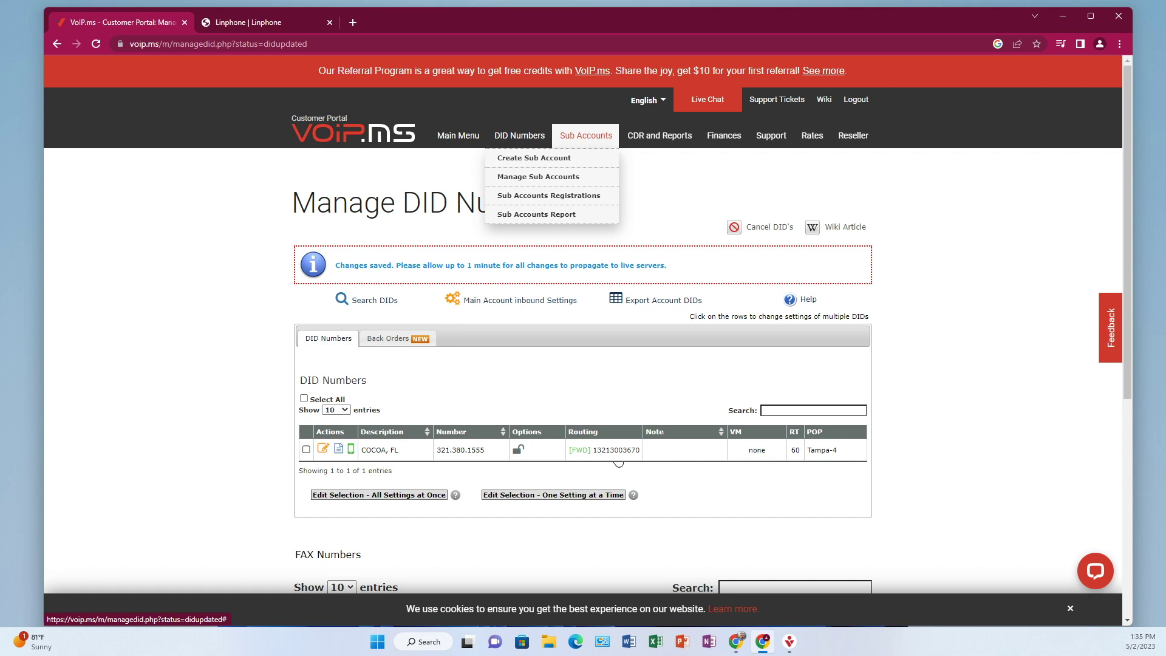
{"action": "left_click", "coordinate": [246, 22]}
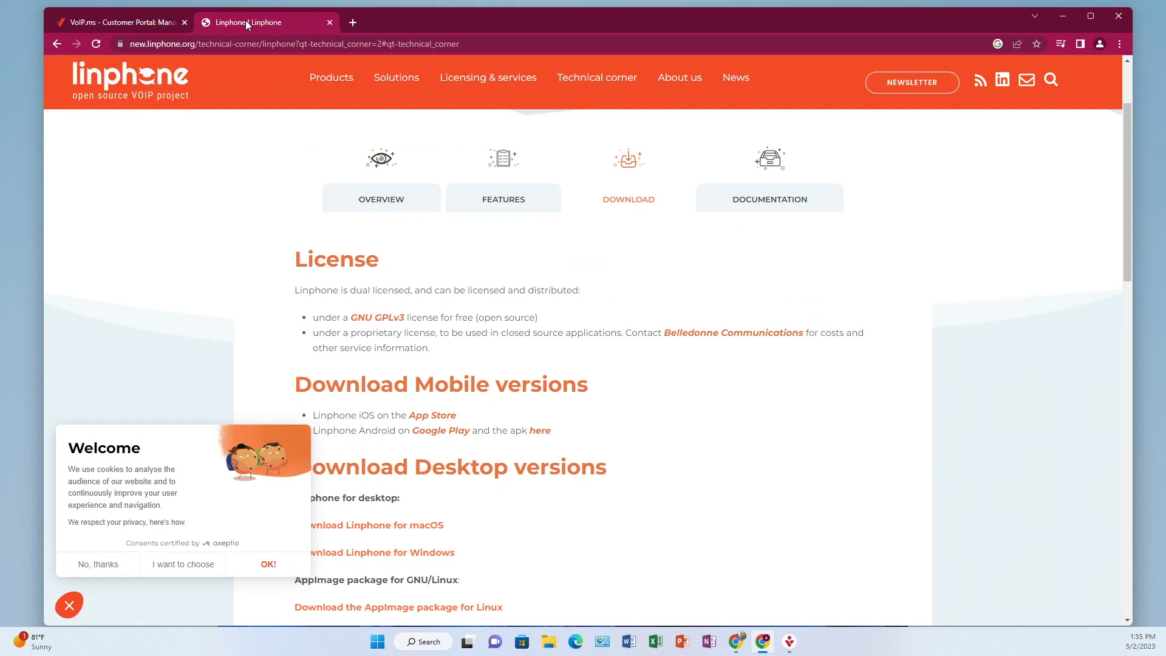
{"action": "left_click", "coordinate": [136, 23]}
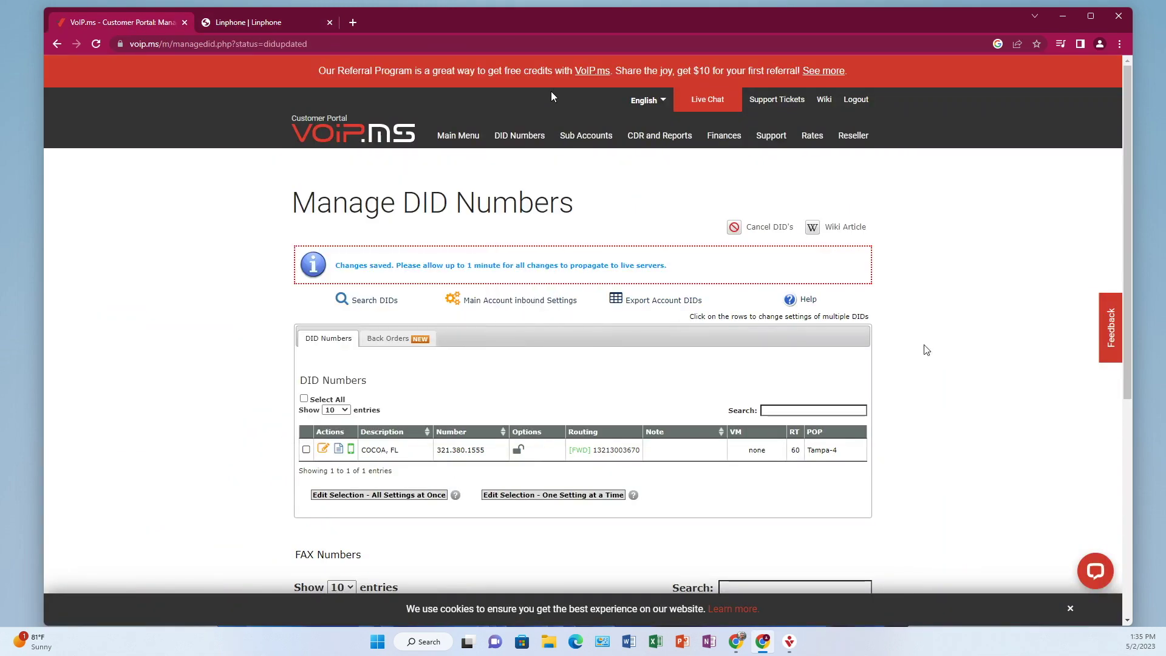